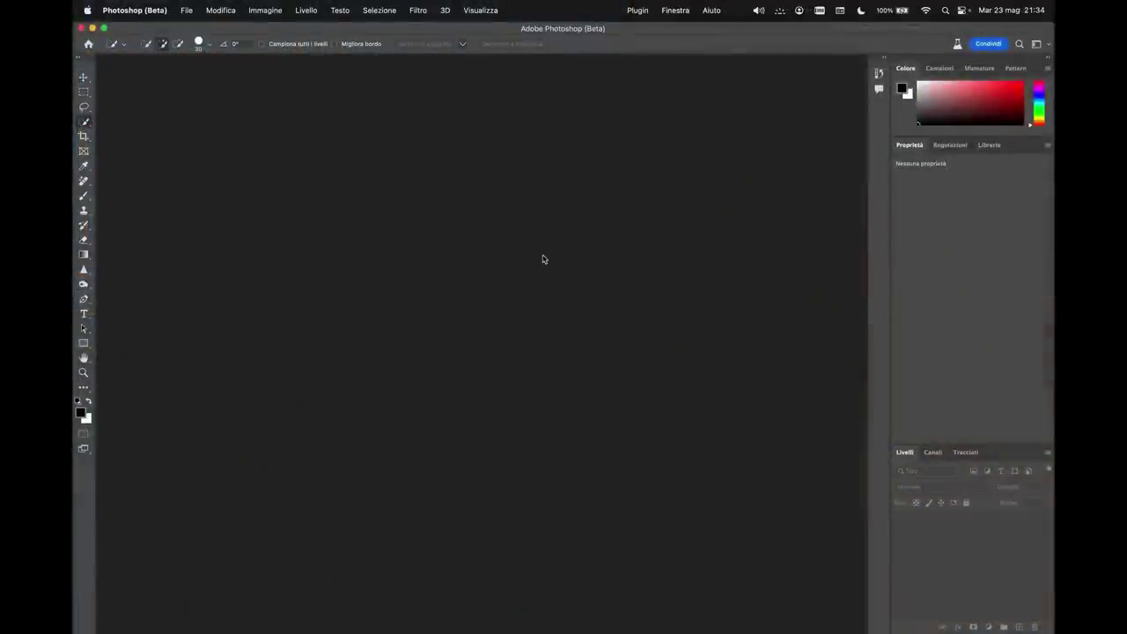
- Bring the Creative Cloud window forward from Mission Control to show its All Apps list
key(ctrl+Up)
click(320, 148)
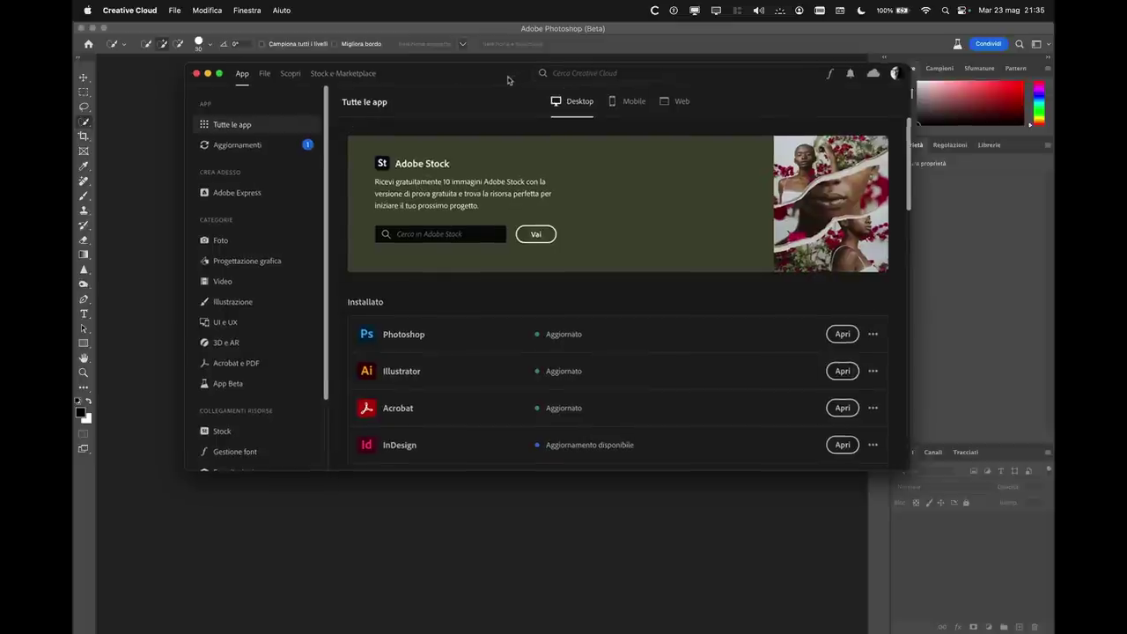
- Check the App Beta page listing Photoshop (Beta), then close Creative Cloud
drag(517, 61, 511, 81)
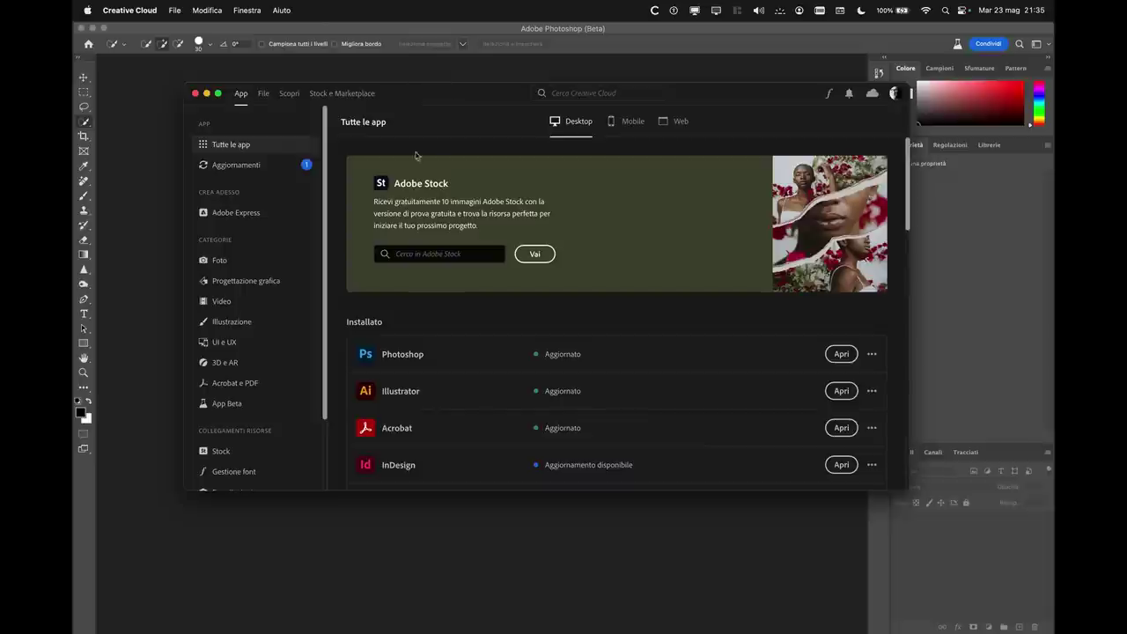
scroll(226, 457, down, 3)
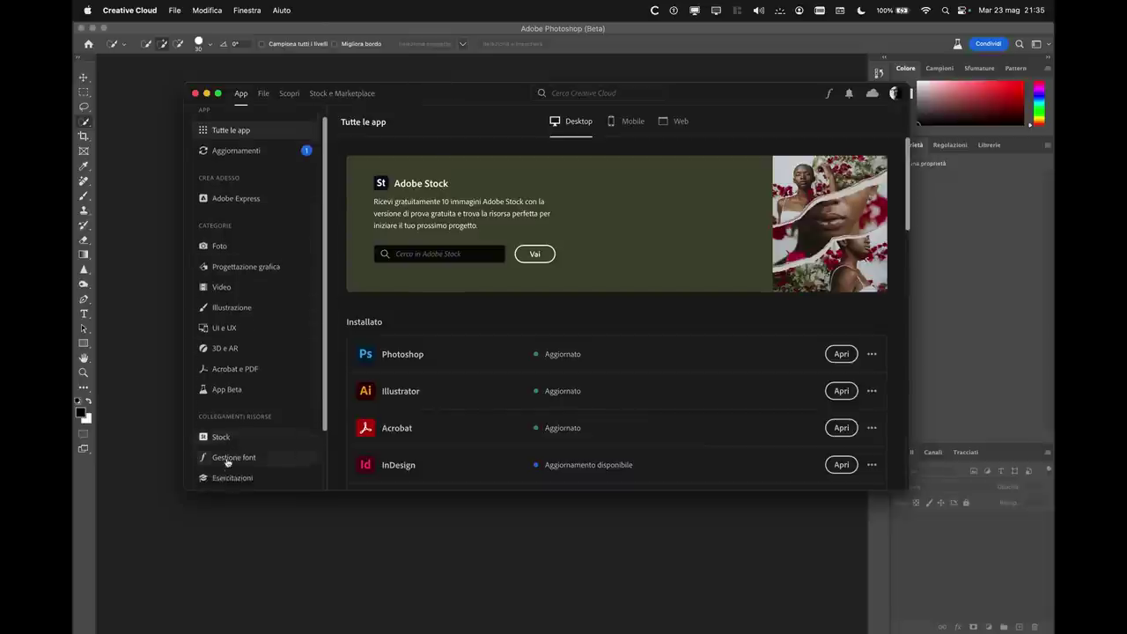
click(226, 341)
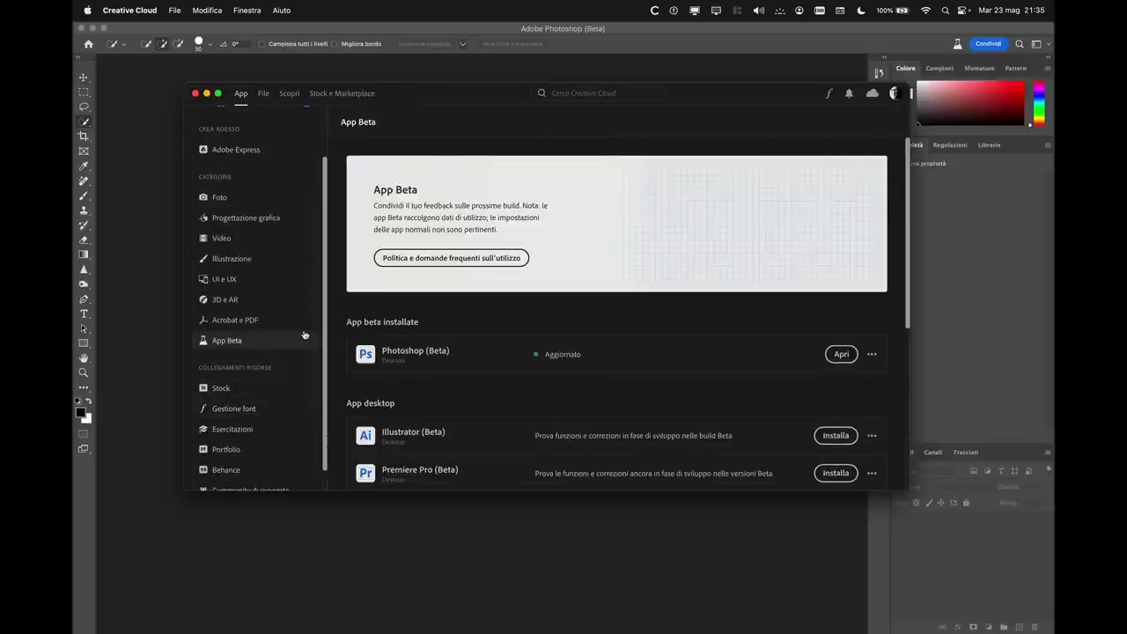
scroll(564, 351, down, 3)
scroll(560, 350, down, 1)
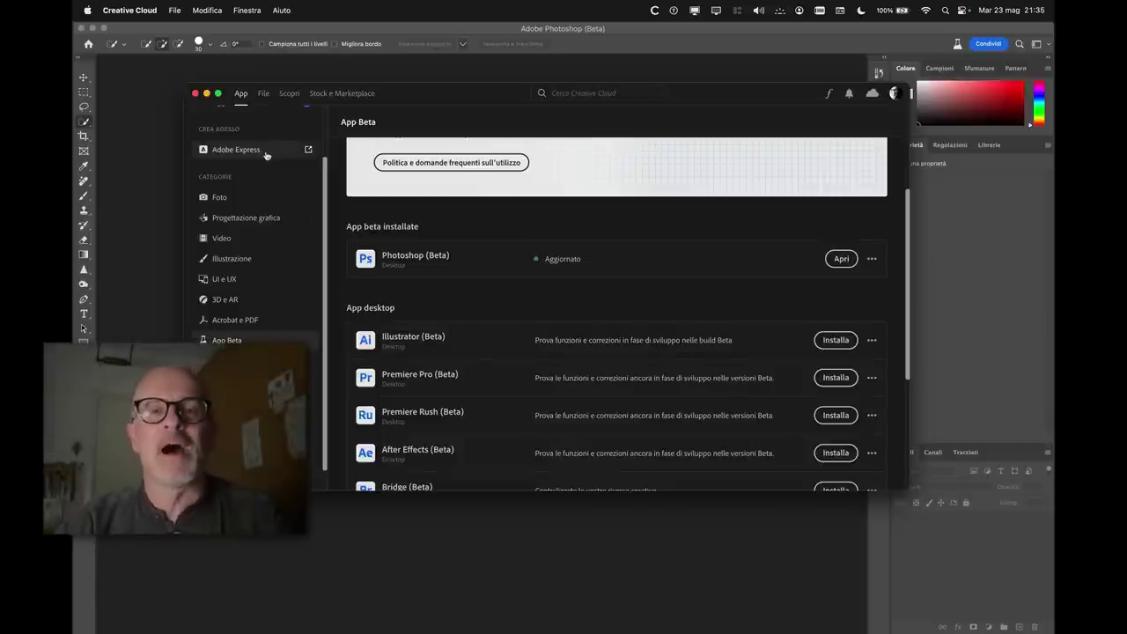
click(194, 93)
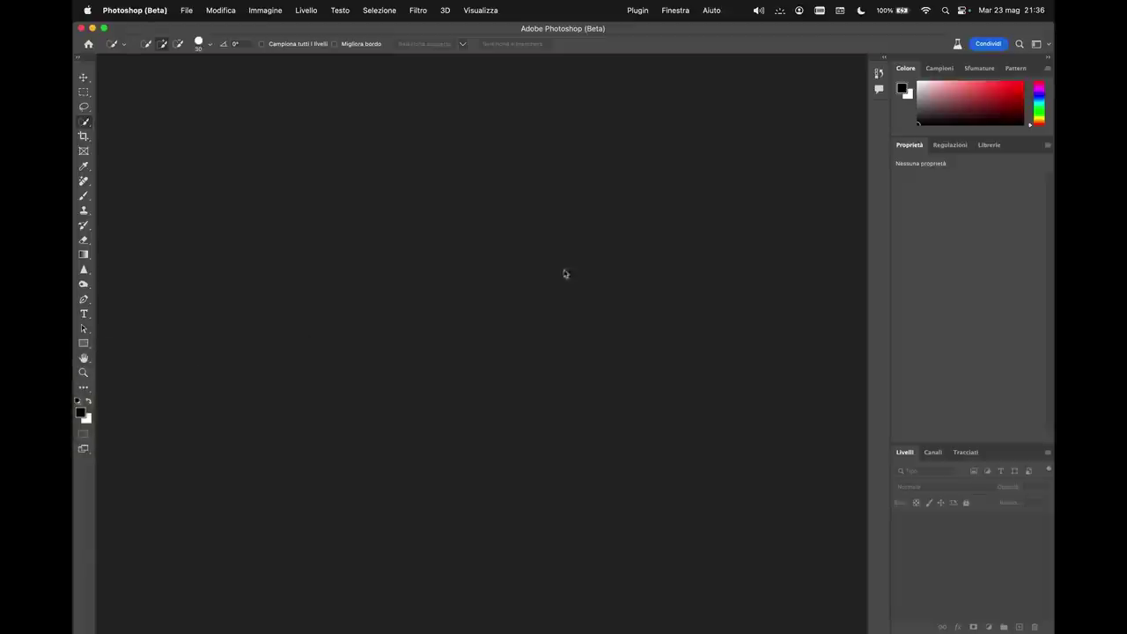
- Drag AdobeStock_289004272.jpeg from the Demo AI Photoshop folder into Photoshop
key(ctrl+Up)
click(268, 391)
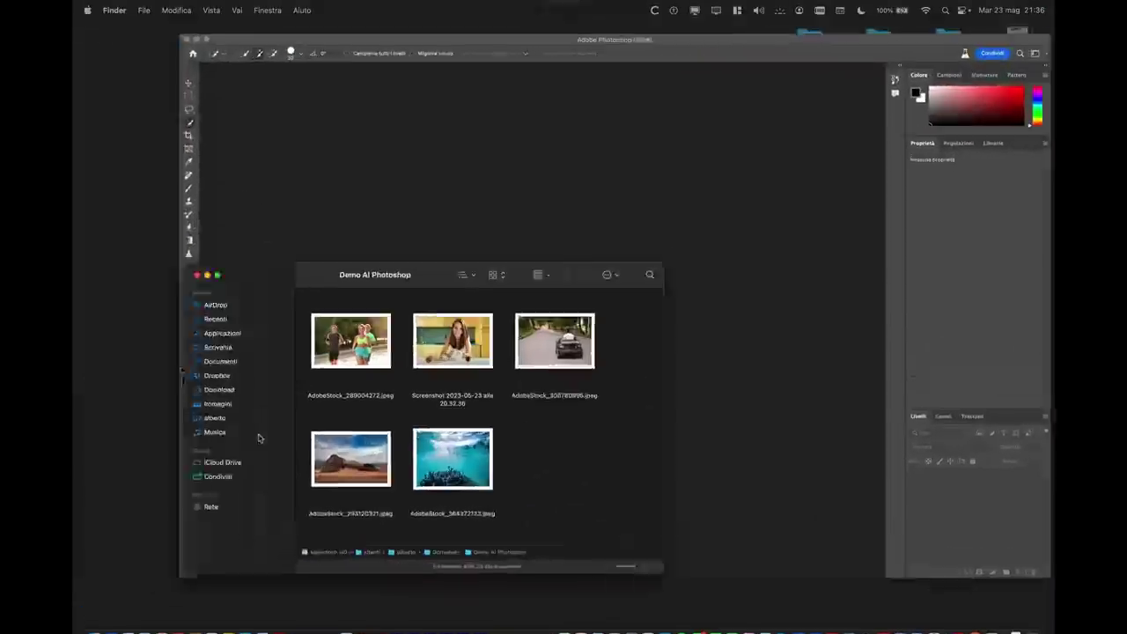
drag(423, 308, 581, 312)
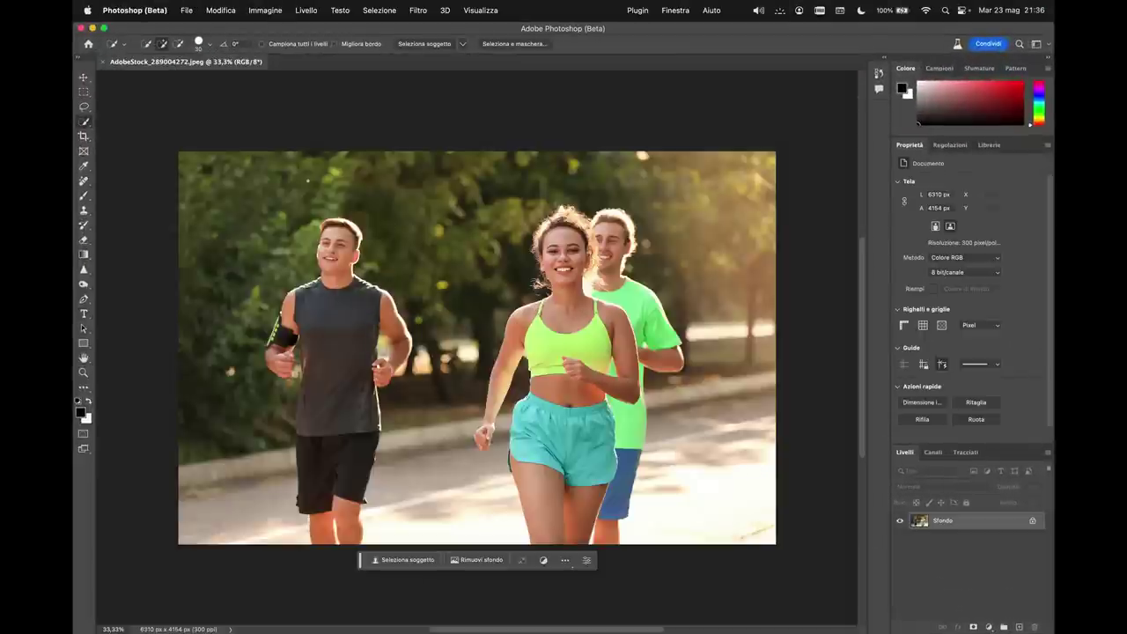
- Select the left runner in the dark tank top with the Object Selection Tool
right_click(80, 124)
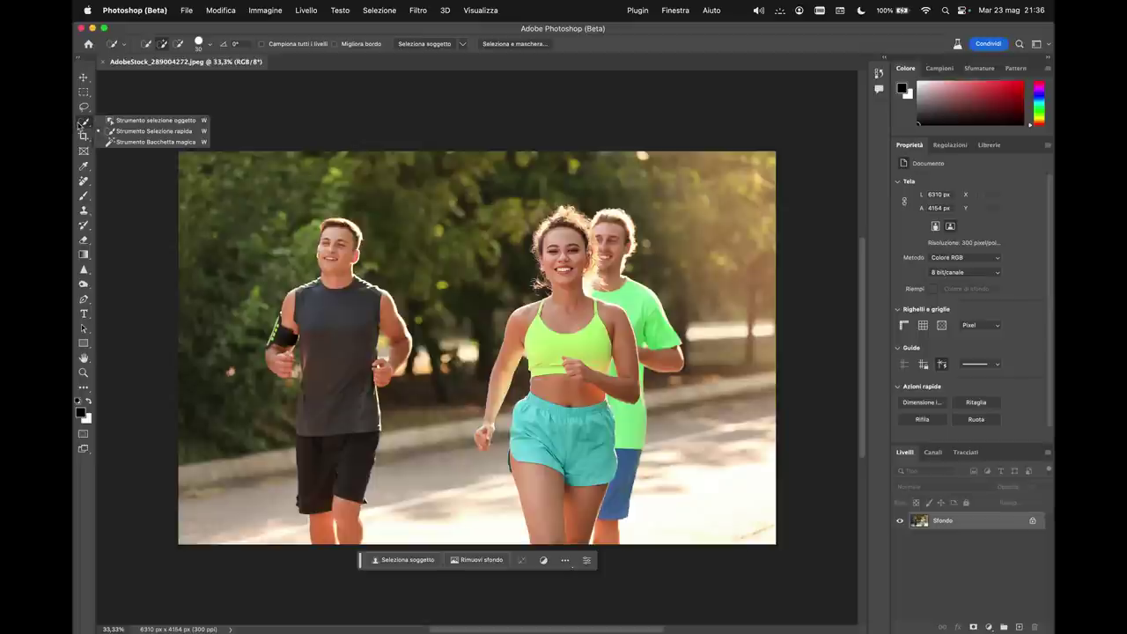
click(141, 121)
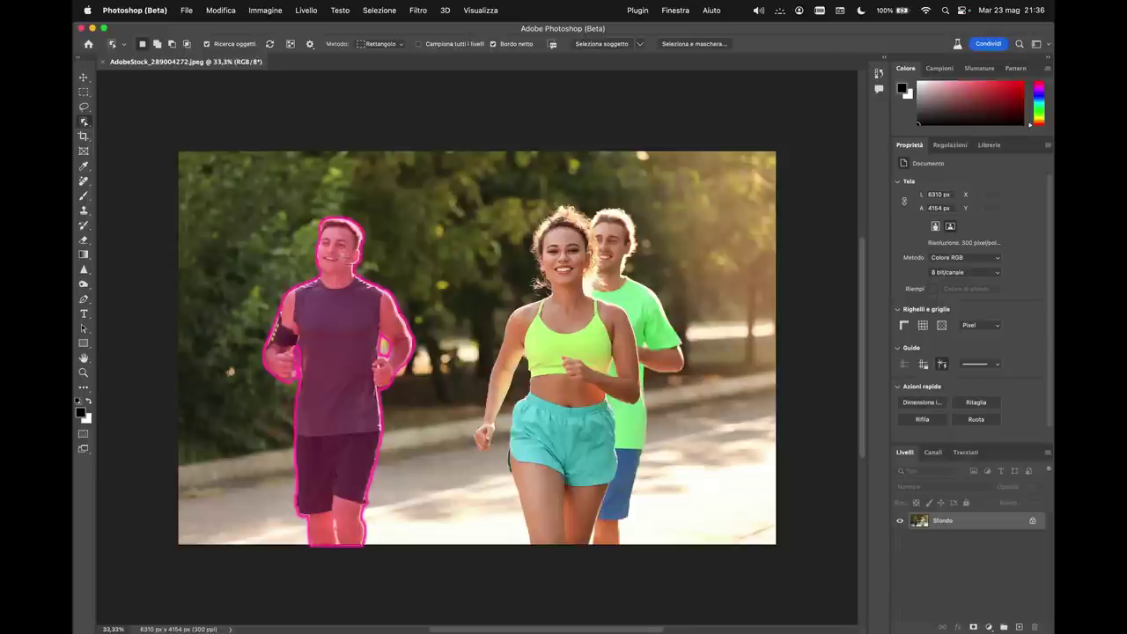
click(343, 254)
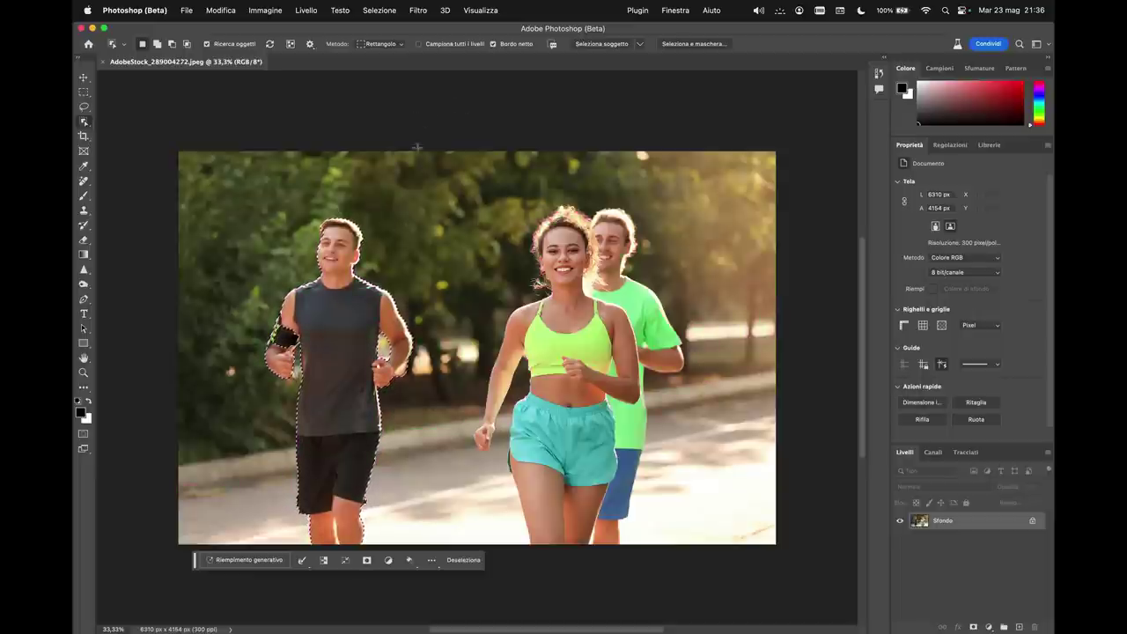
- Switch to the Quick Selection Tool and move the contextual taskbar above the photo
right_click(84, 121)
click(141, 130)
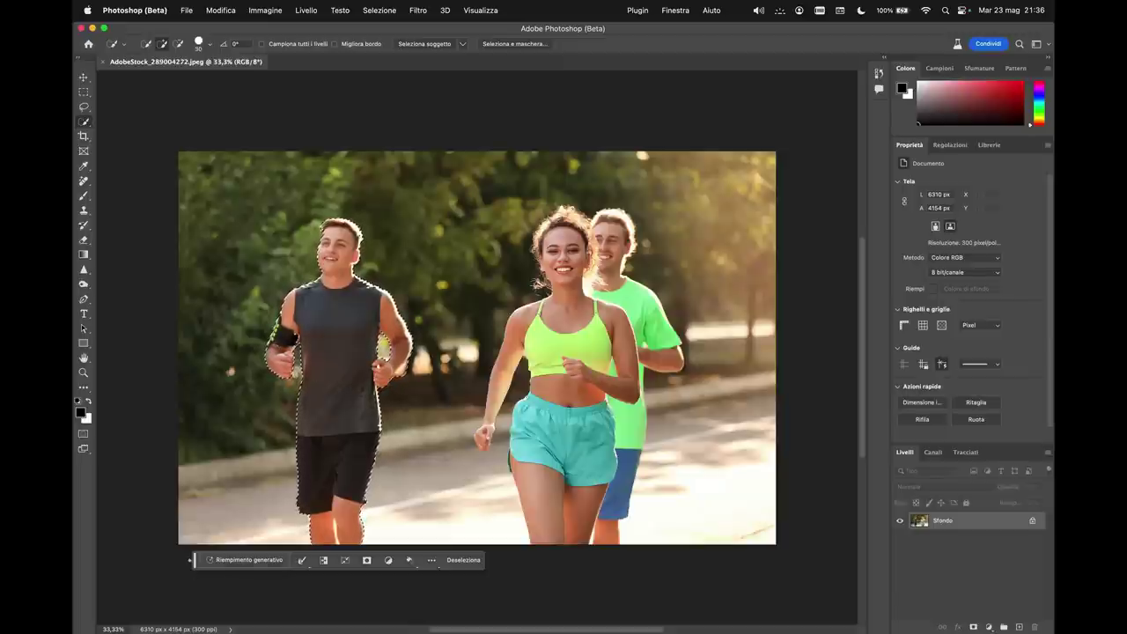
drag(192, 560, 420, 133)
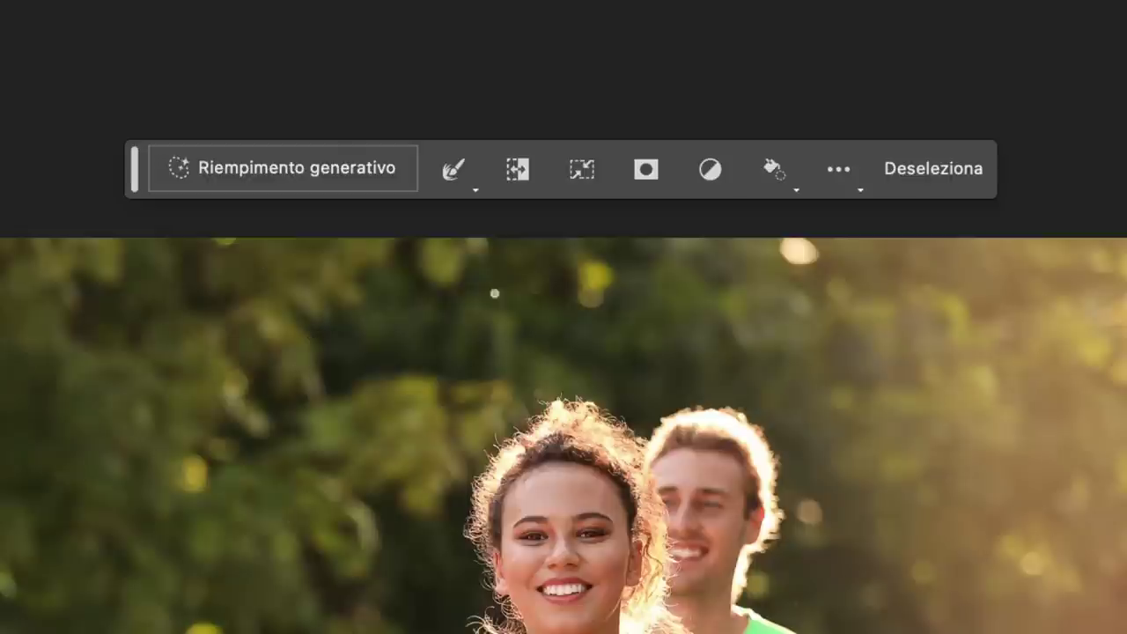
- Expand the left runner's selection by 30 pixels with Espandi selezione
click(458, 178)
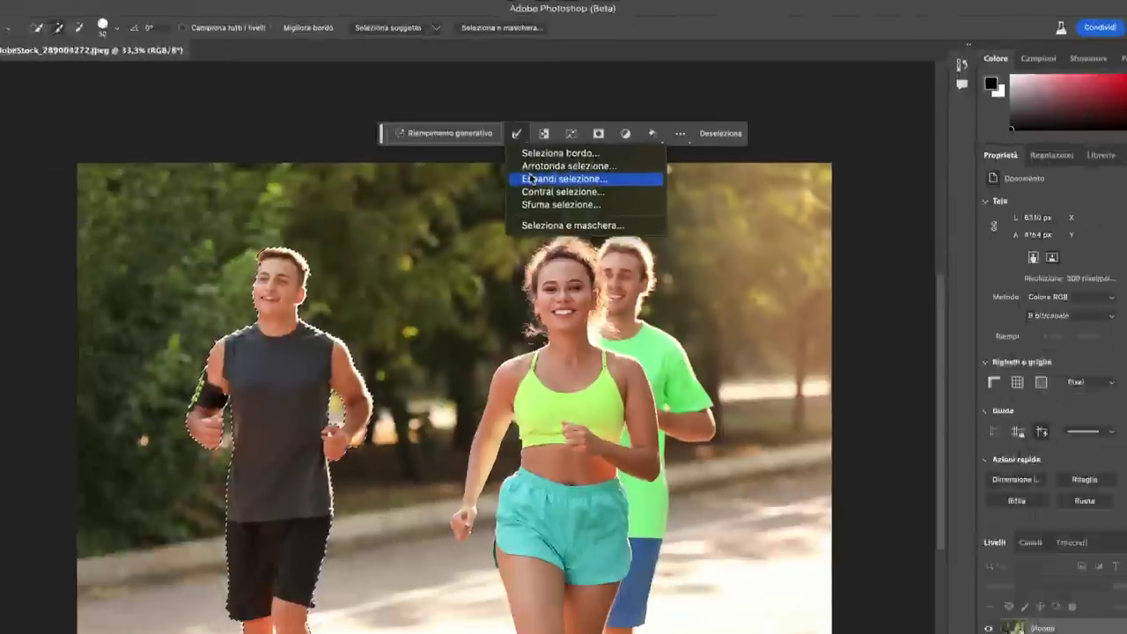
click(486, 276)
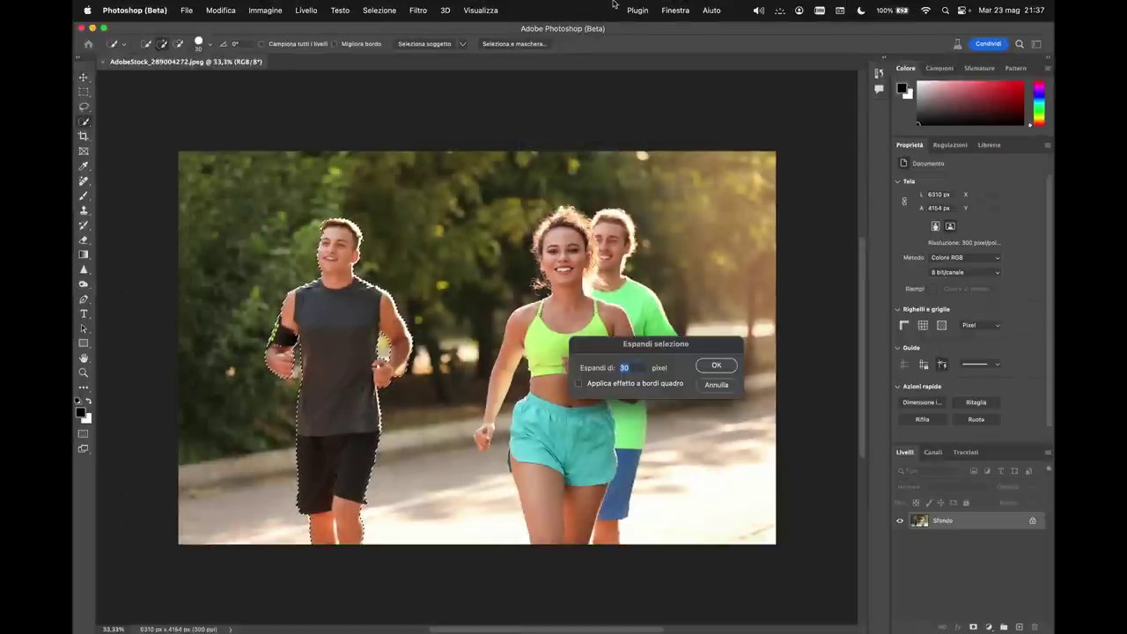
click(716, 365)
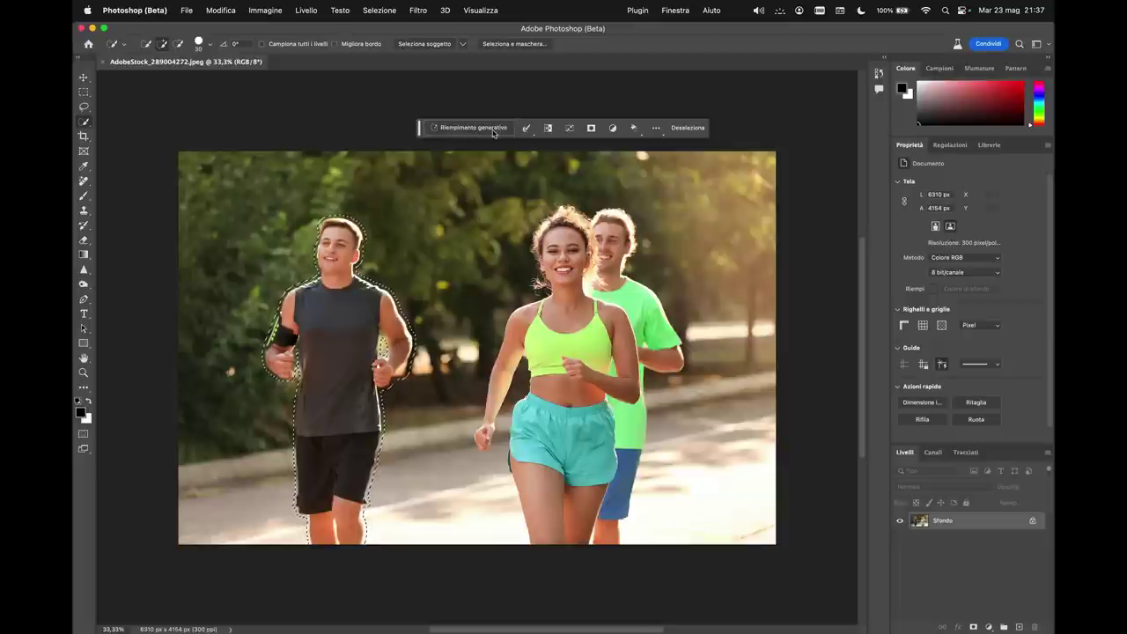
- Run Riempimento generativo with a blank prompt to erase the left runner
click(493, 128)
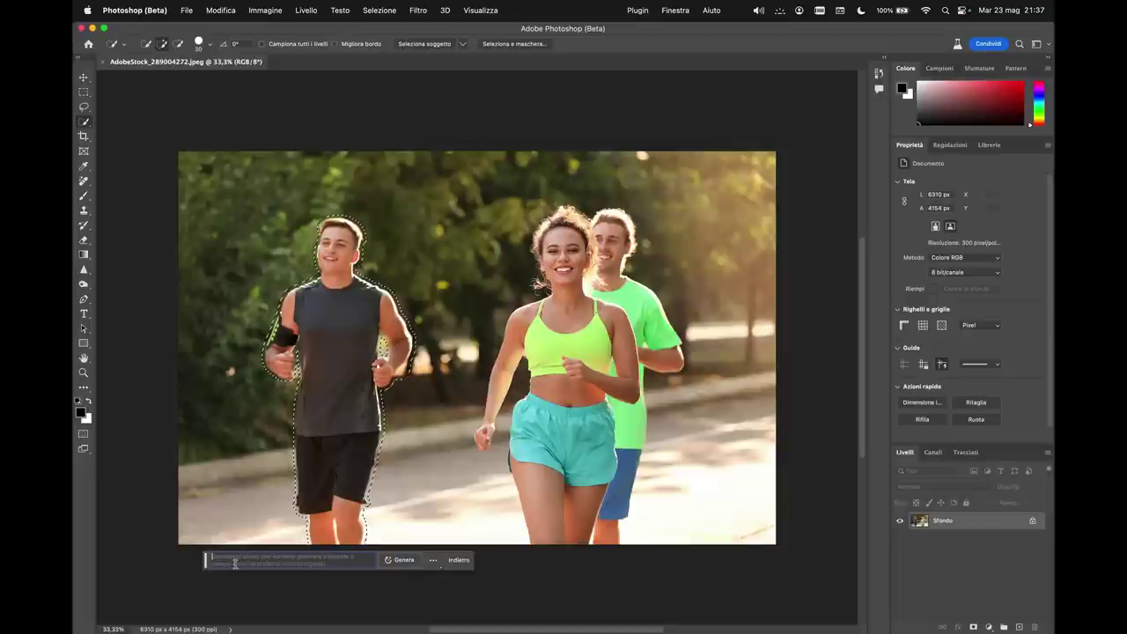
drag(208, 563, 398, 114)
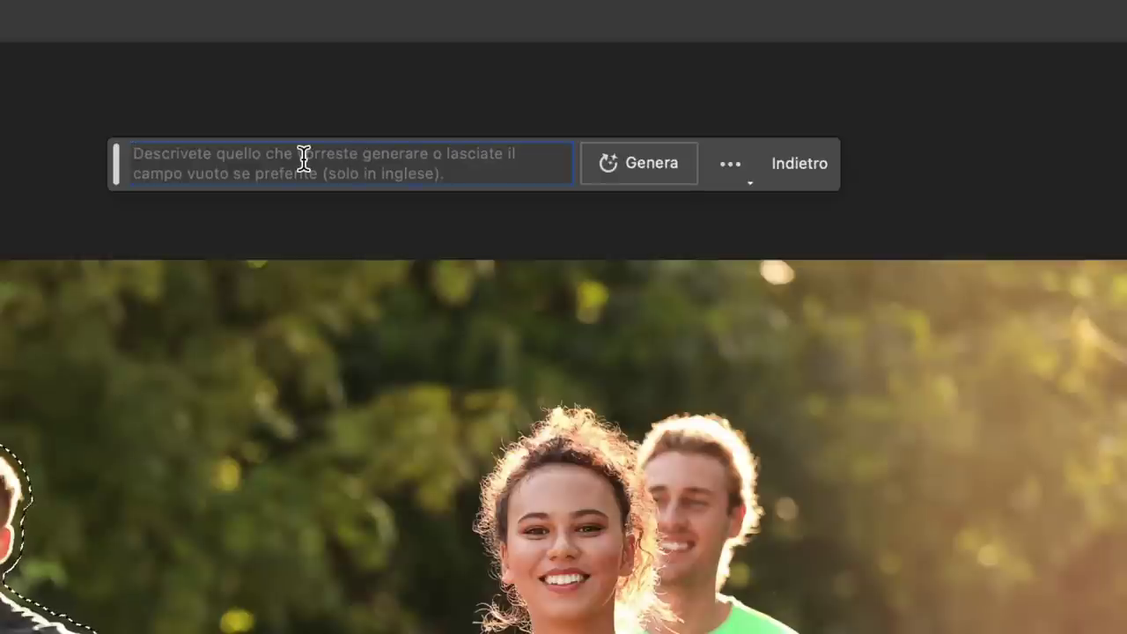
click(640, 172)
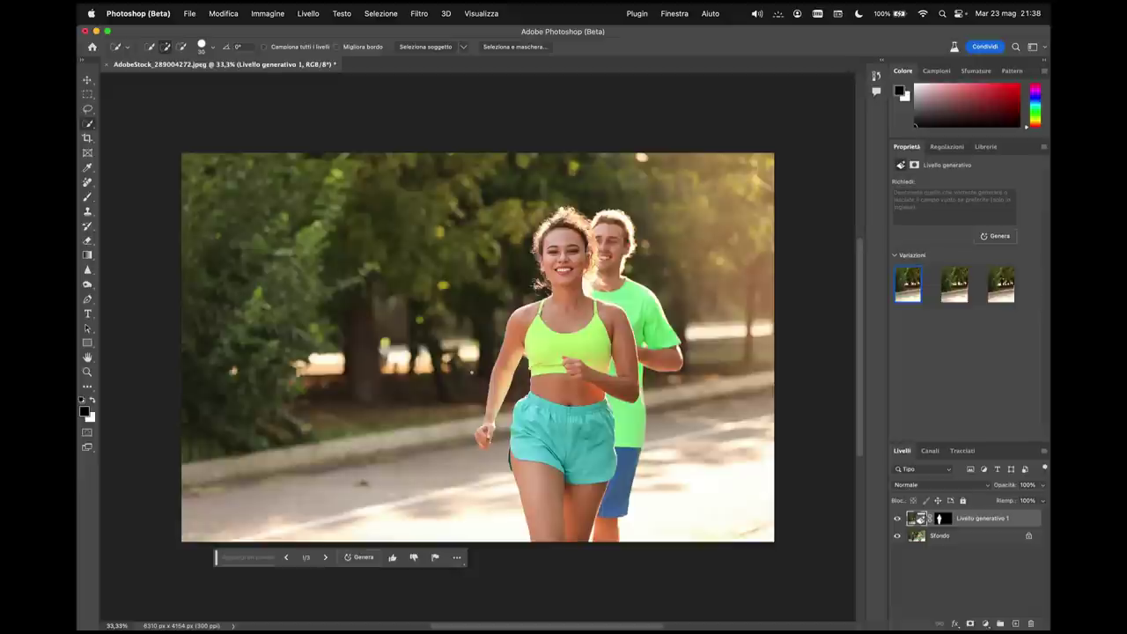
click(1044, 450)
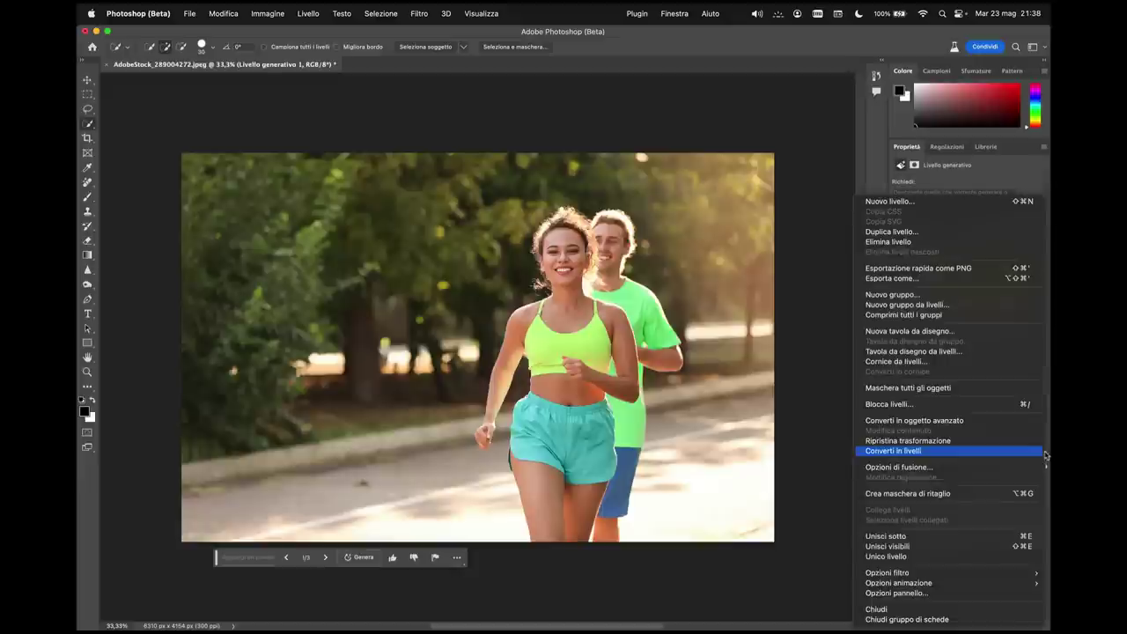
click(821, 455)
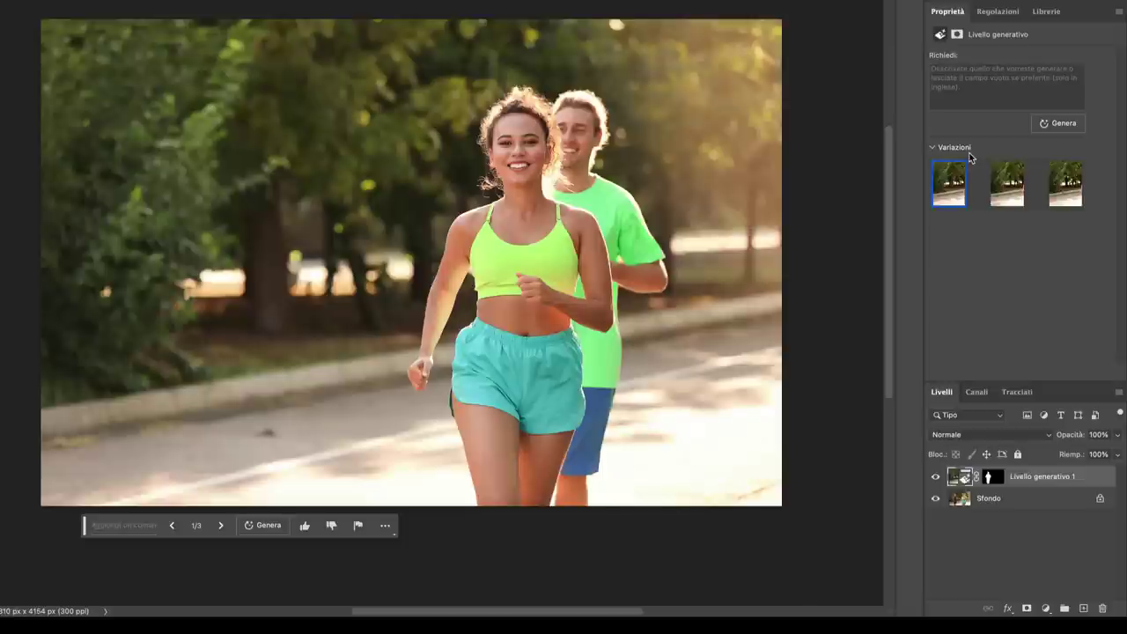
click(1014, 189)
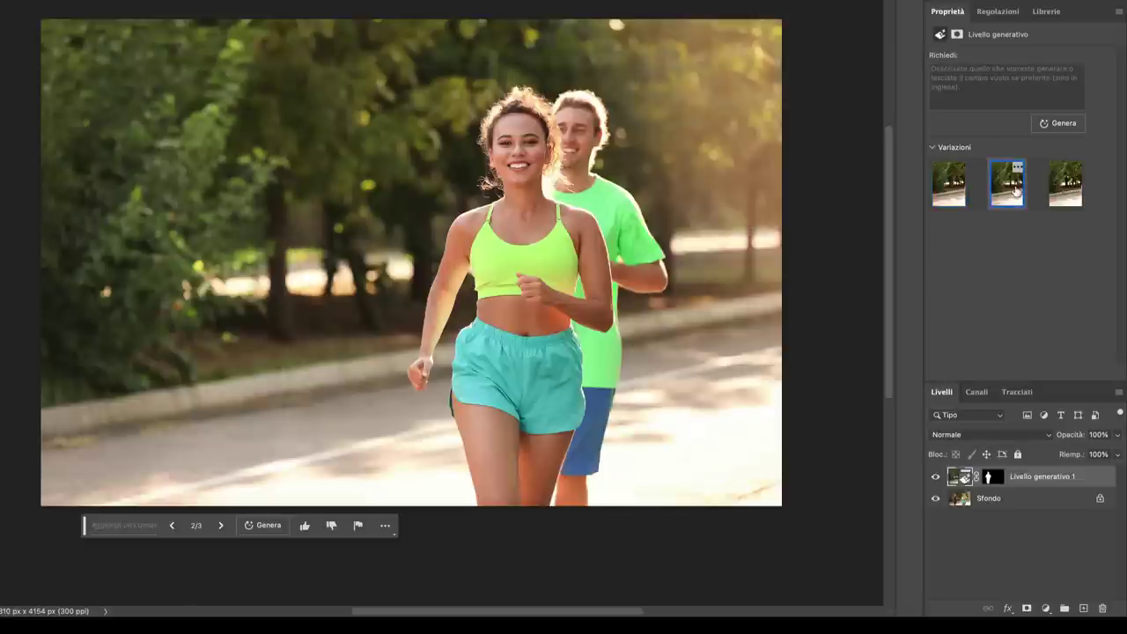
click(1066, 185)
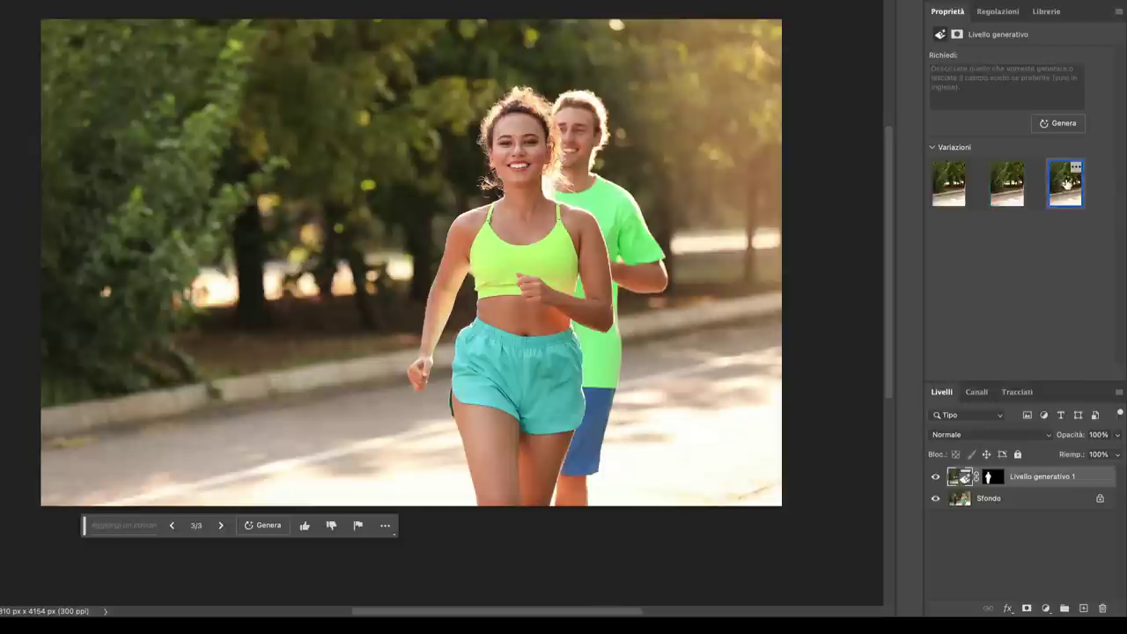
click(1005, 194)
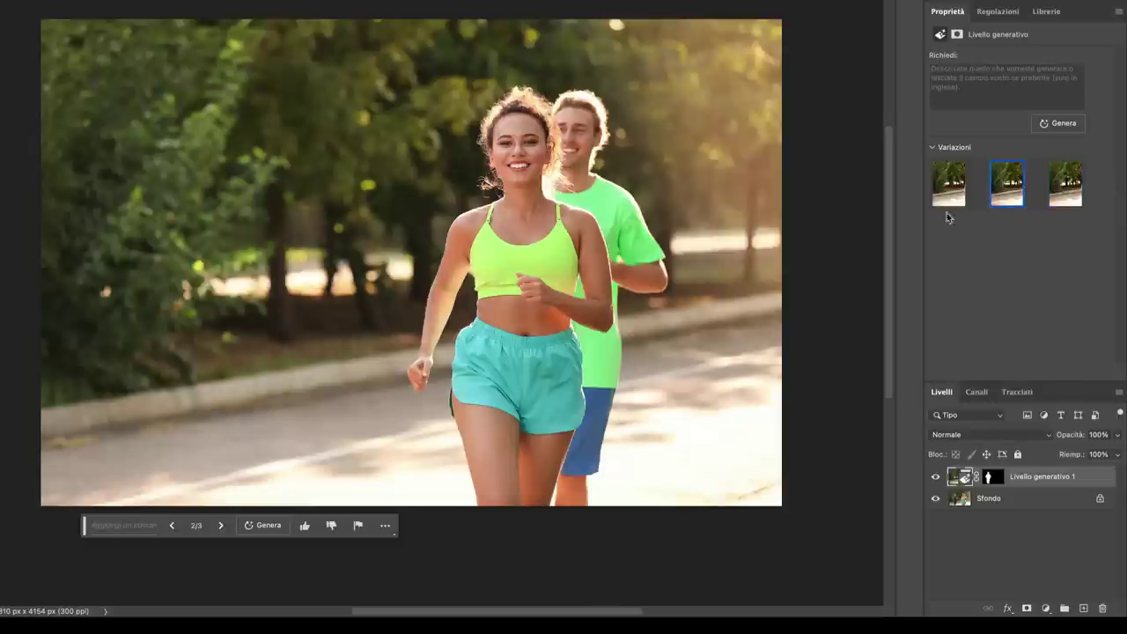
click(944, 199)
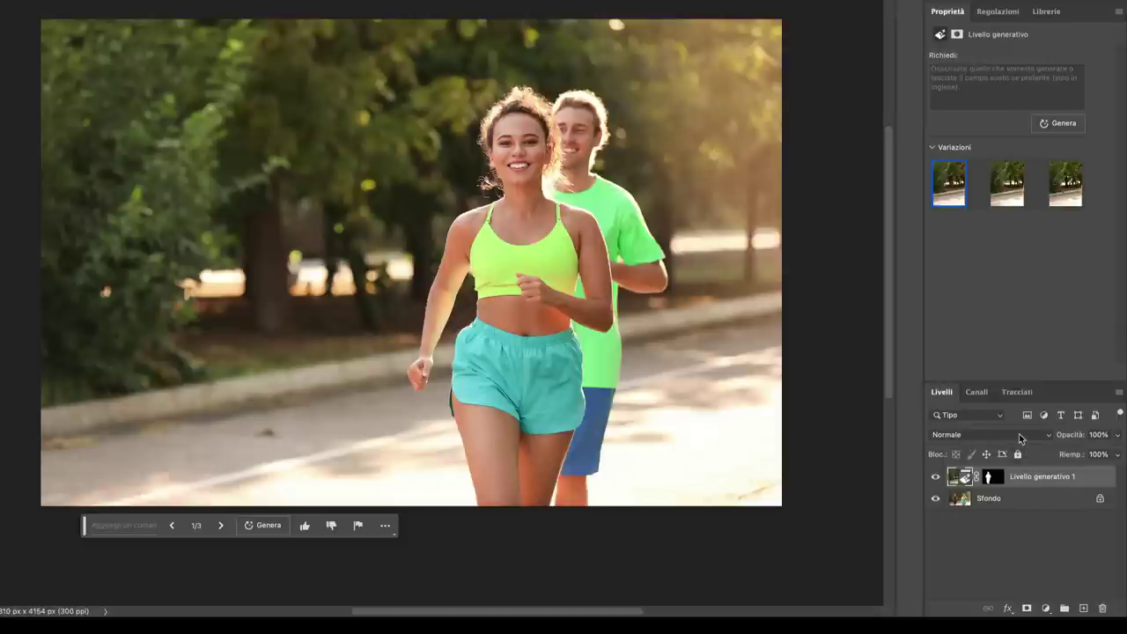
click(935, 476)
click(935, 476)
click(1119, 393)
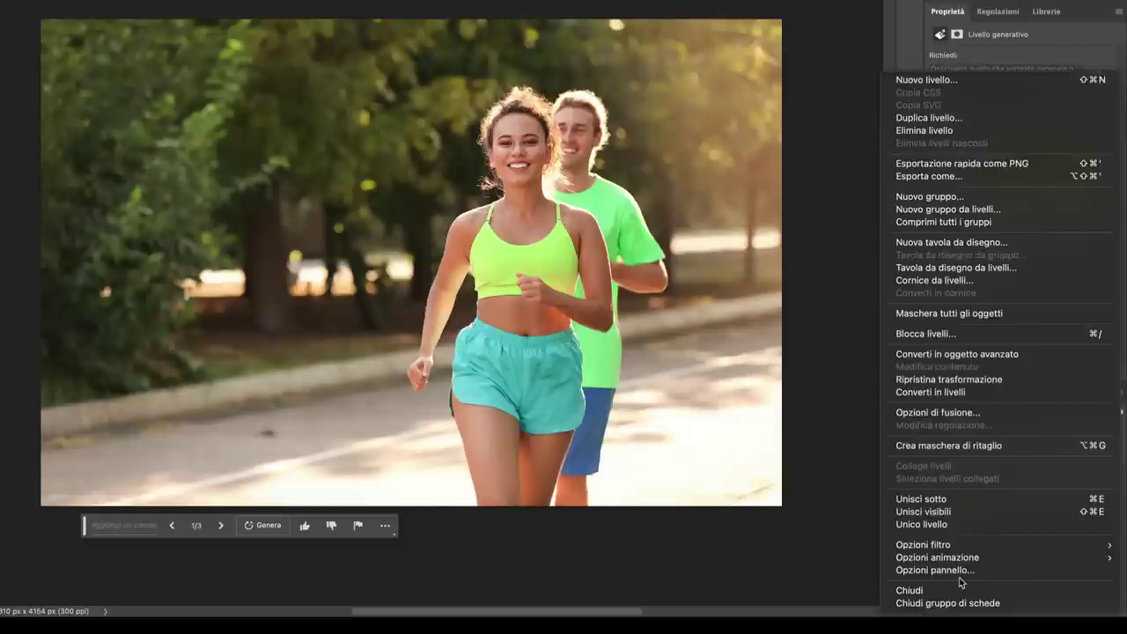
click(950, 524)
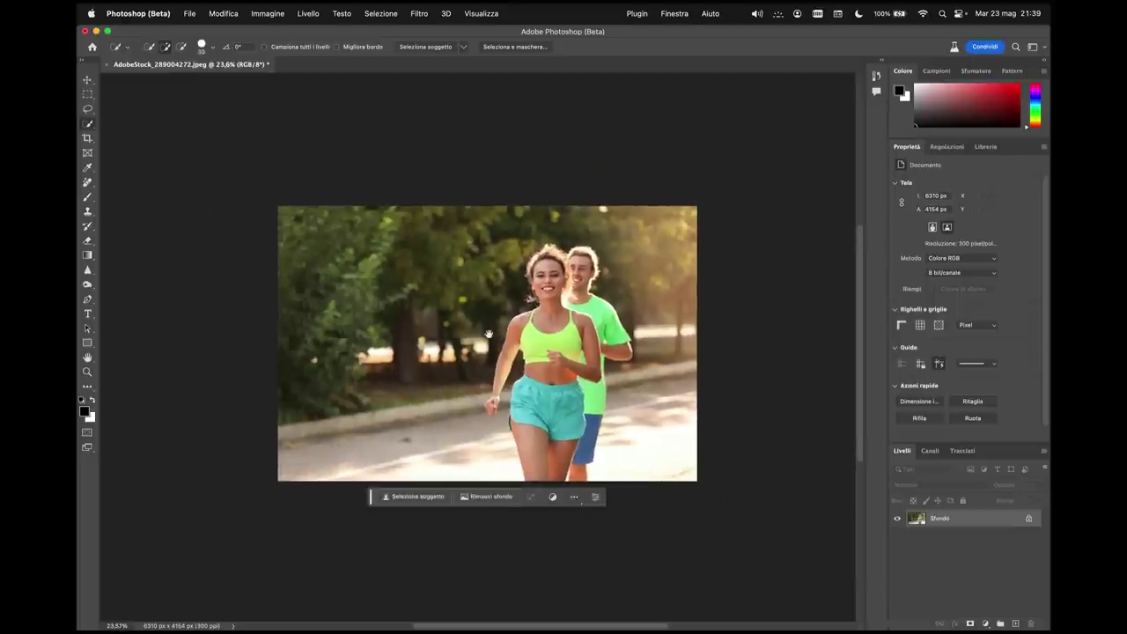
scroll(492, 334, down, 3)
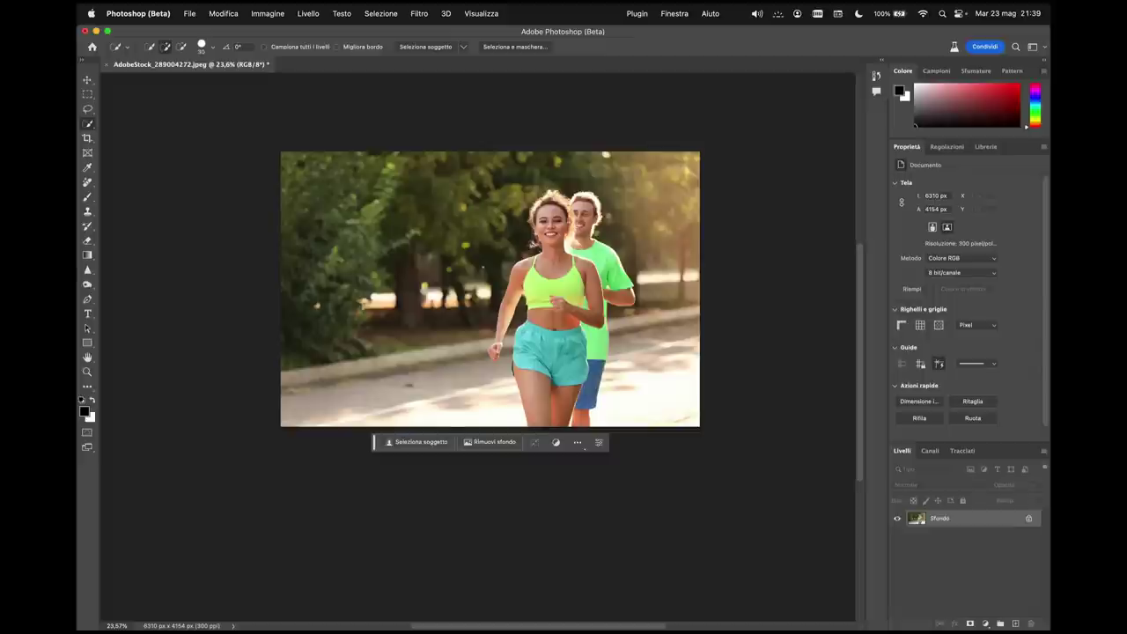
- Crop-extend the canvas symmetrically to 9484 × 4154 px with white side strips
click(87, 138)
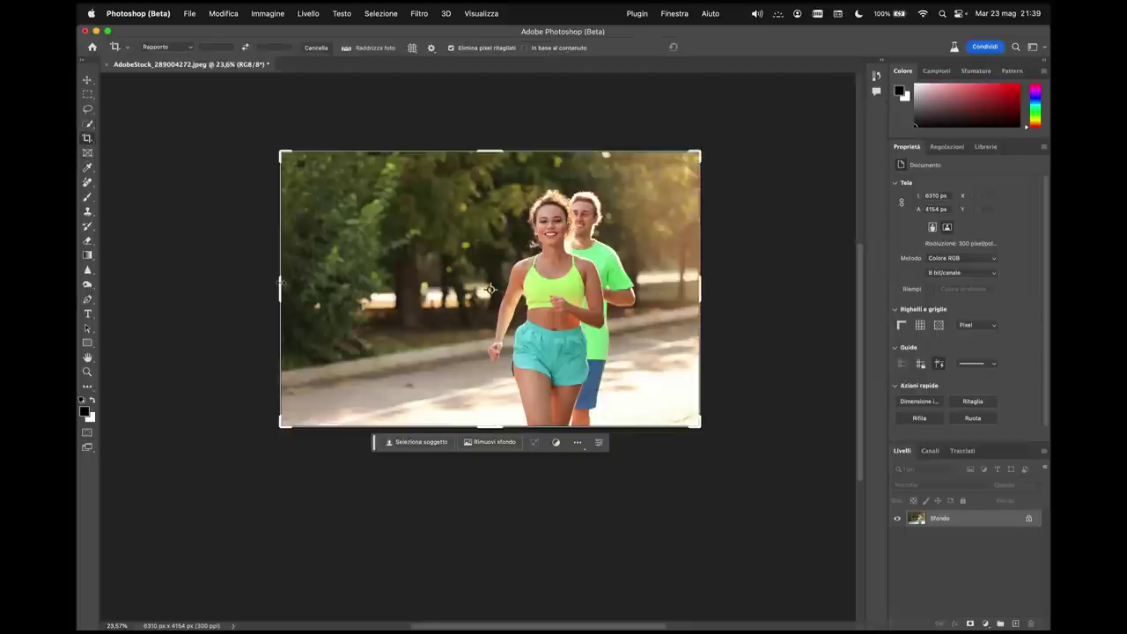
drag(282, 281, 175, 282)
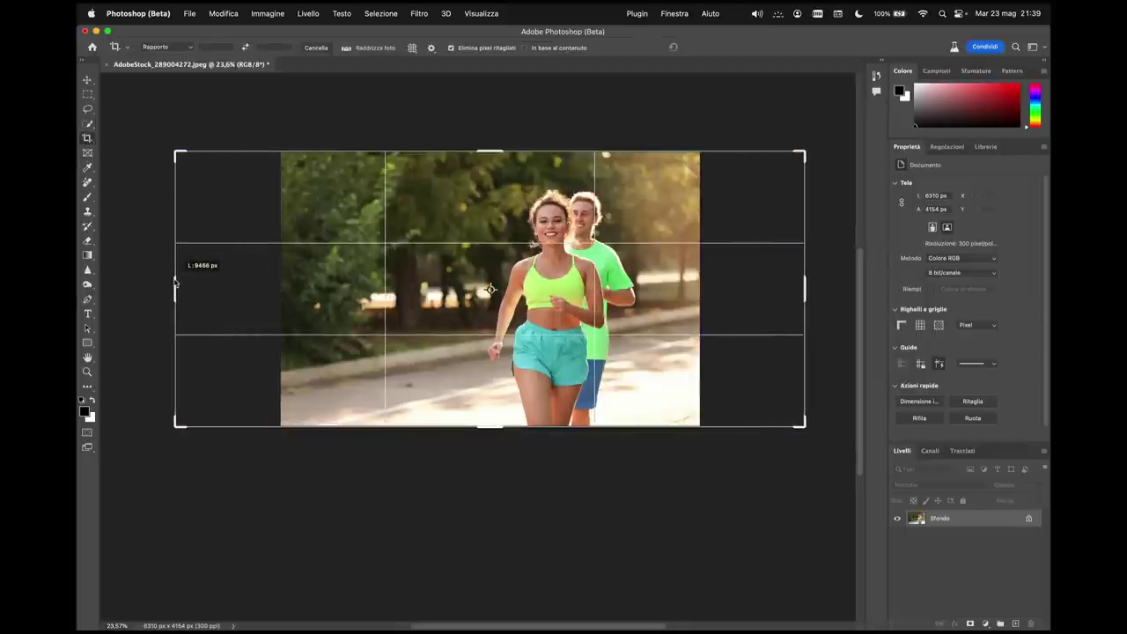
drag(175, 281, 173, 283)
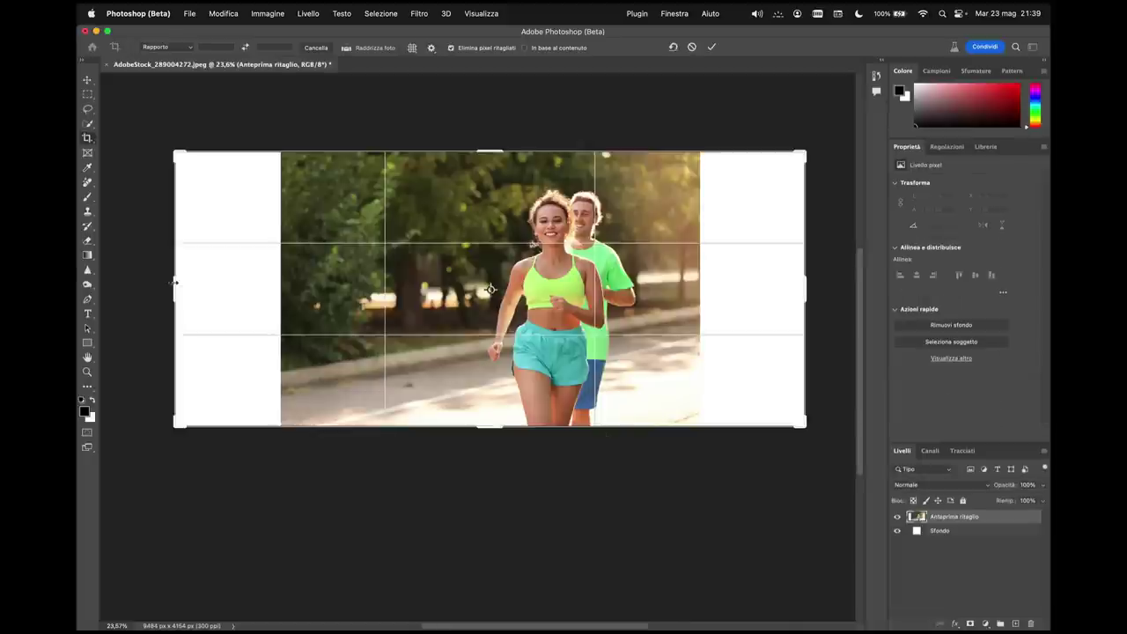
key(Return)
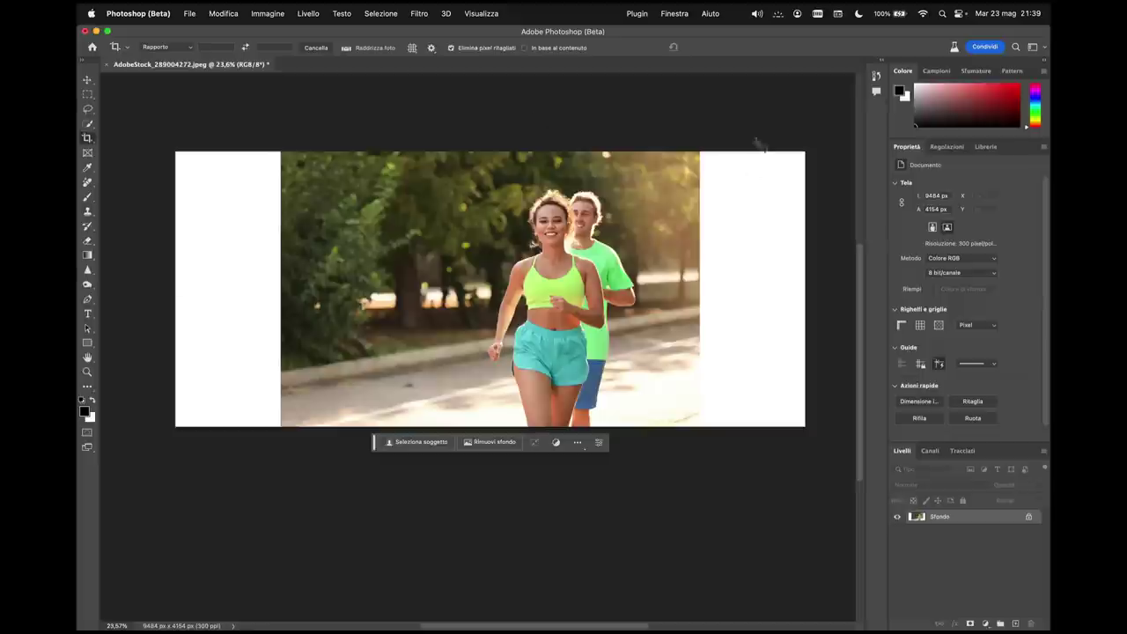
- Marquee-select both white side strips and generative-fill them with an empty prompt
click(87, 94)
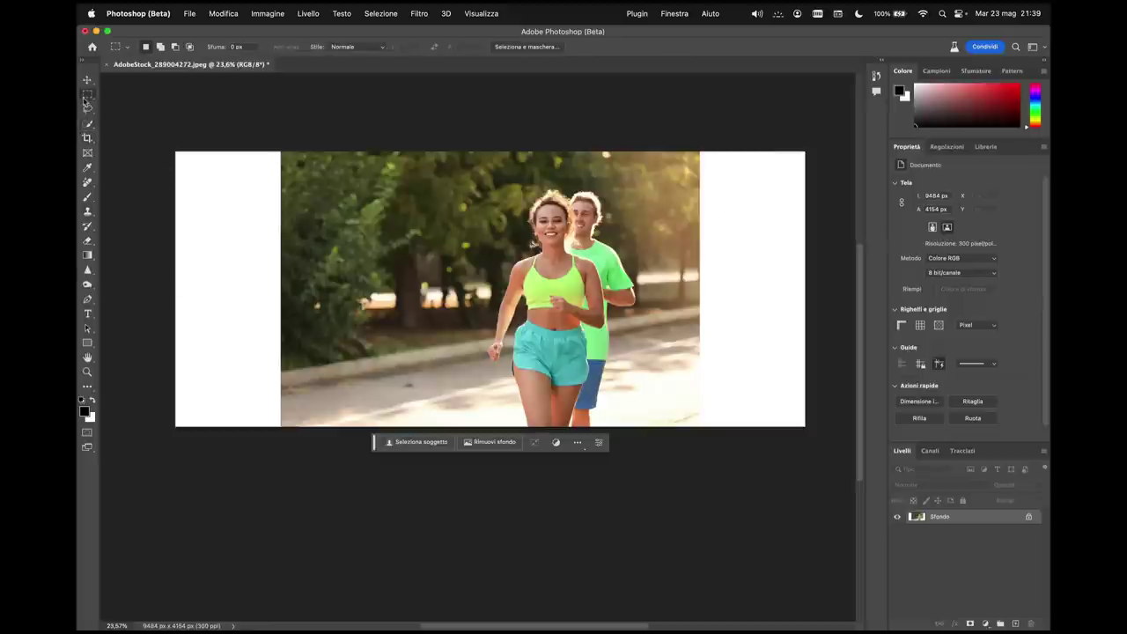
mouse_move(166, 134)
mouse_down()
mouse_move(302, 455)
mouse_move(287, 467)
mouse_up()
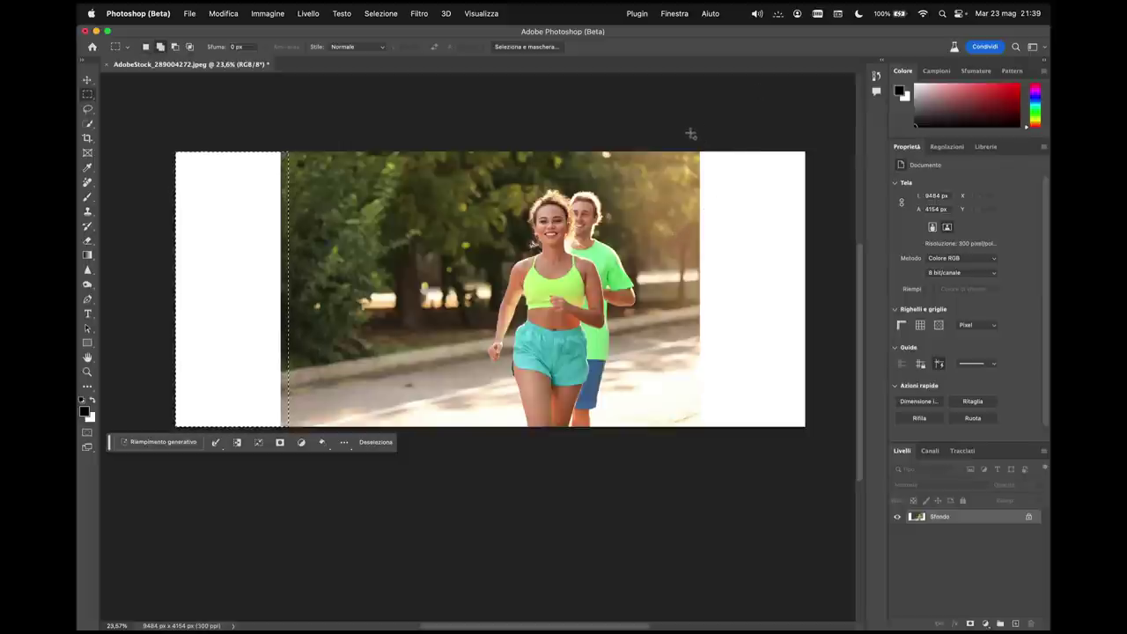
drag(691, 134, 828, 475)
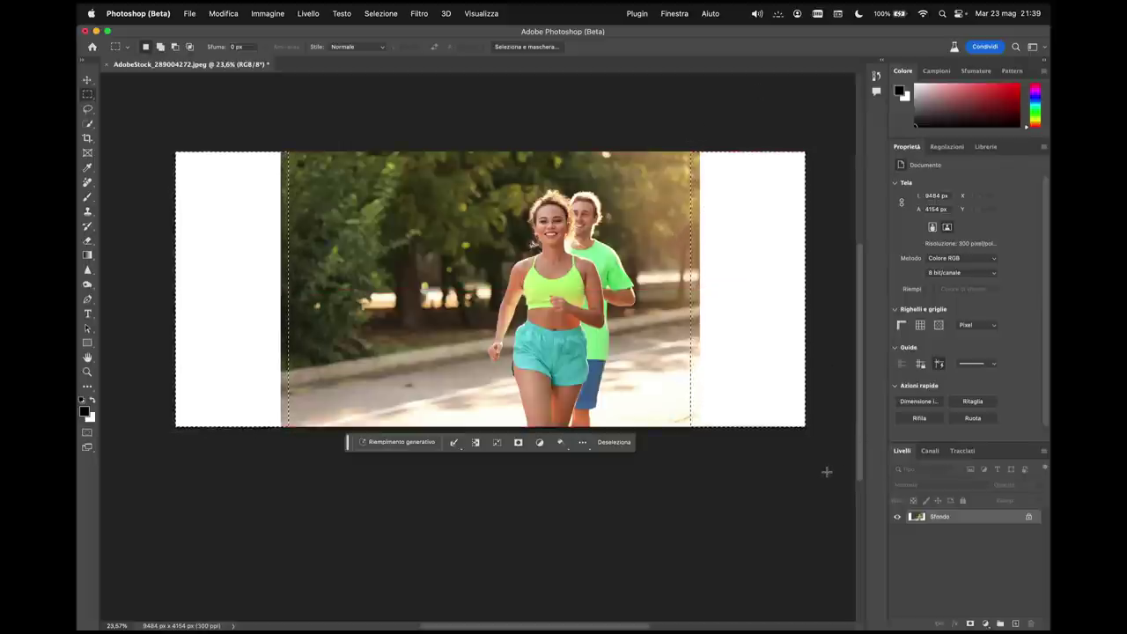
click(411, 443)
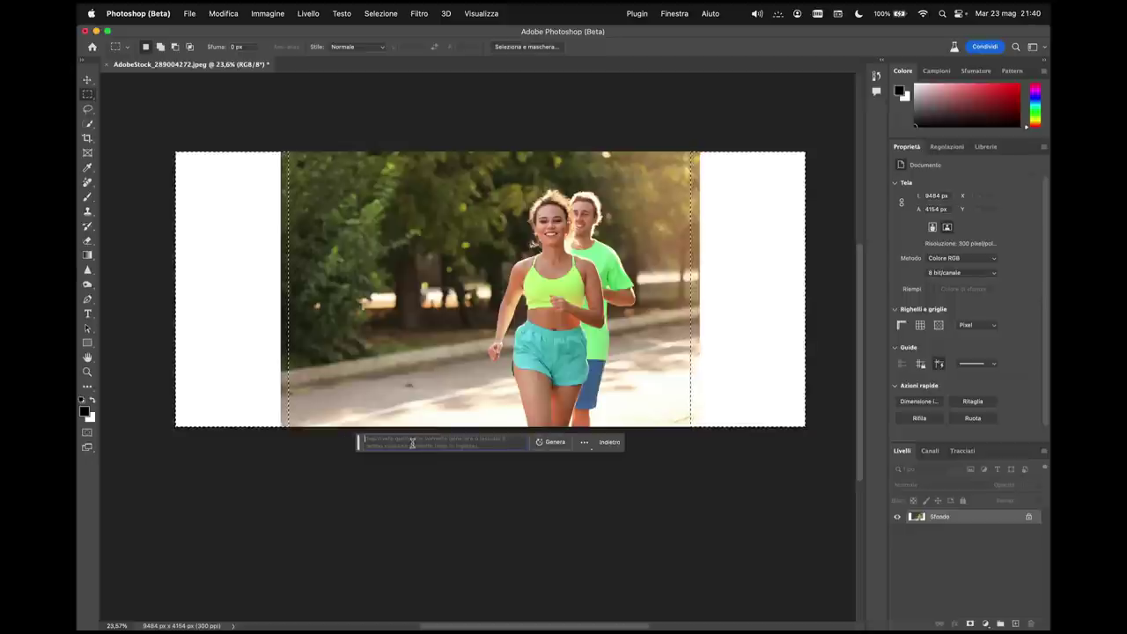
click(559, 444)
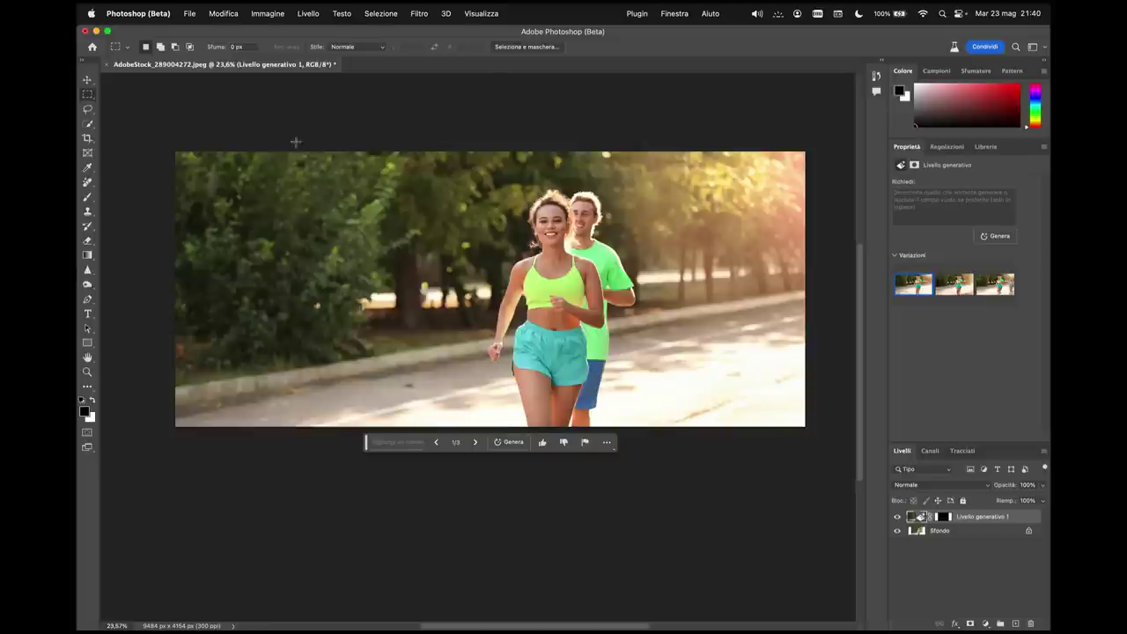
- Close the runners photo unsaved and open Screenshot 2023-05-23 alle 20.32.36.png from Finder
click(84, 32)
click(556, 264)
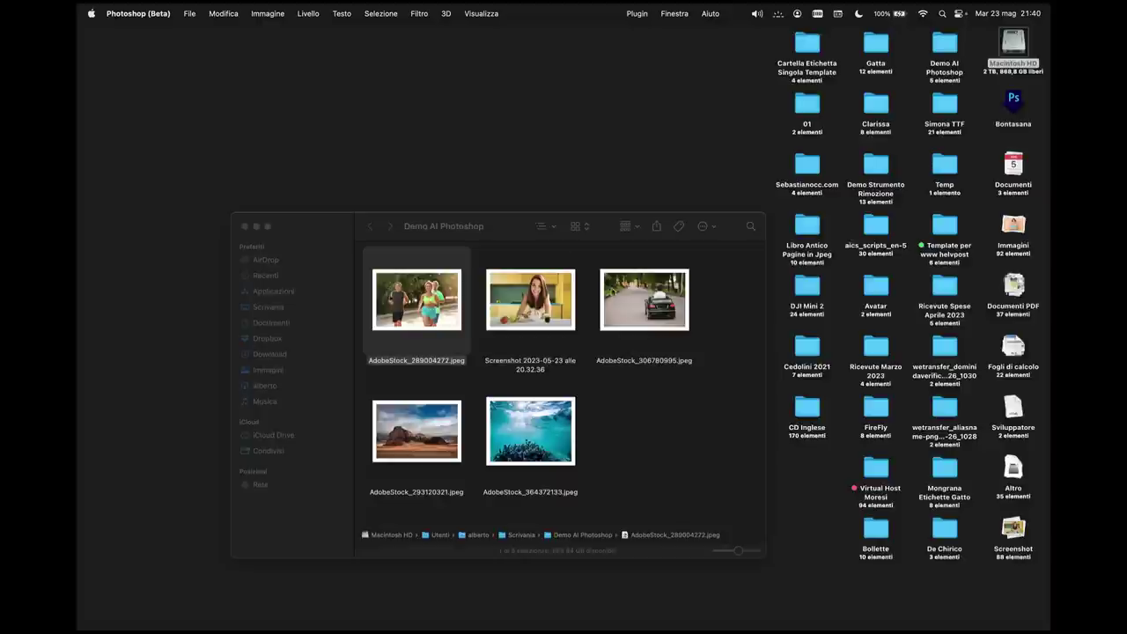
click(576, 379)
double_click(530, 299)
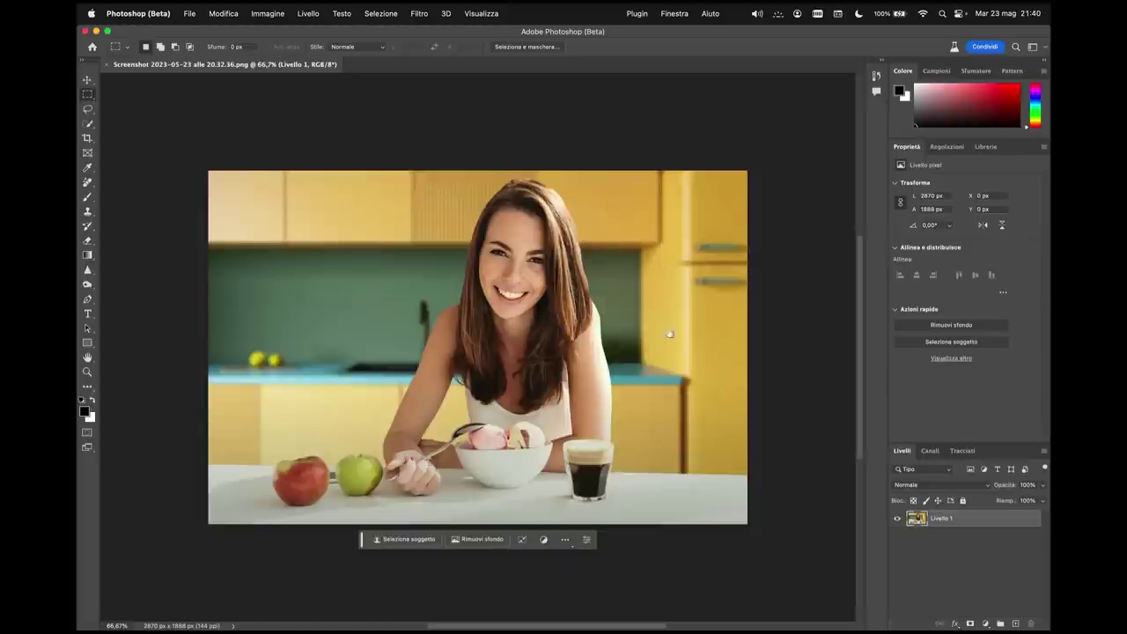
- Zoom to about 129% on the ice cream bowl on the kitchen table
scroll(505, 450, up, 5)
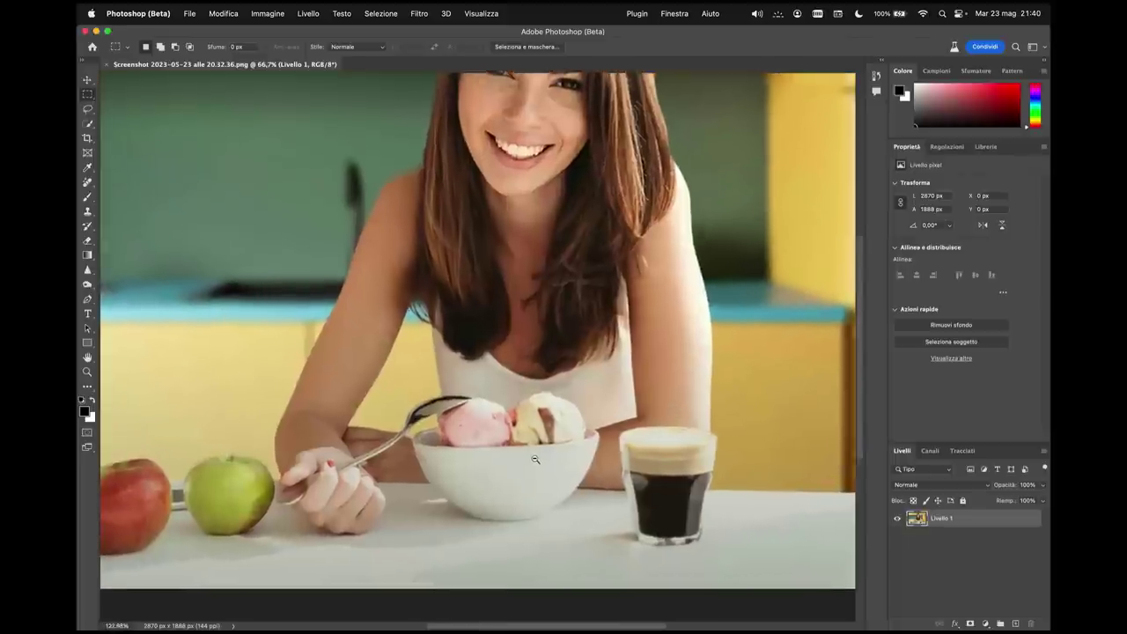
scroll(541, 379, down, 2)
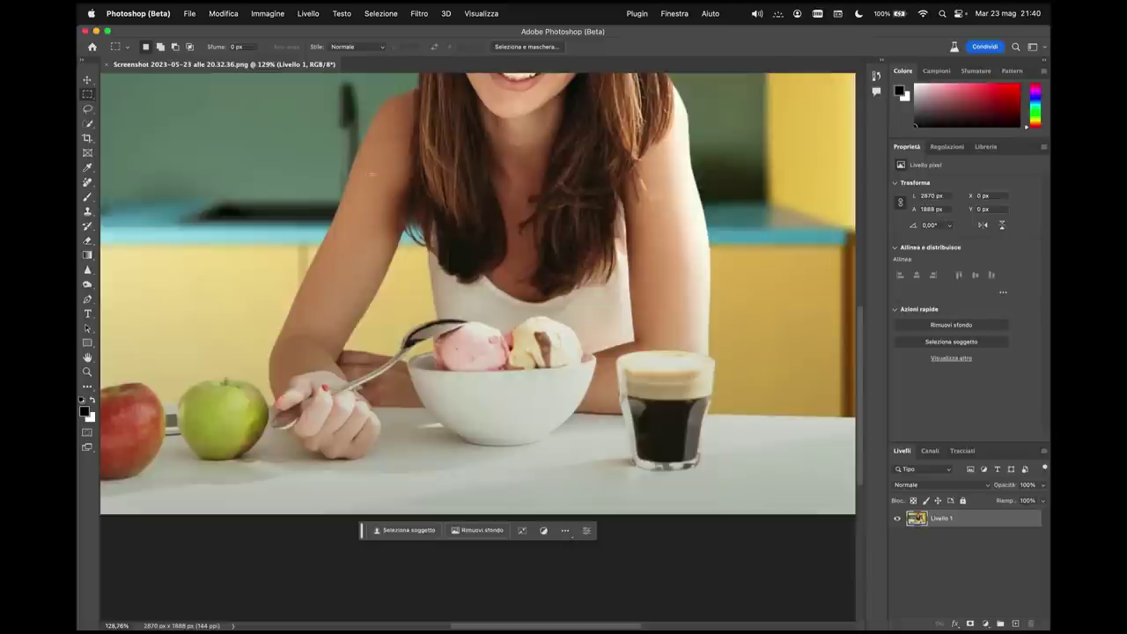
scroll(422, 249, up, 2)
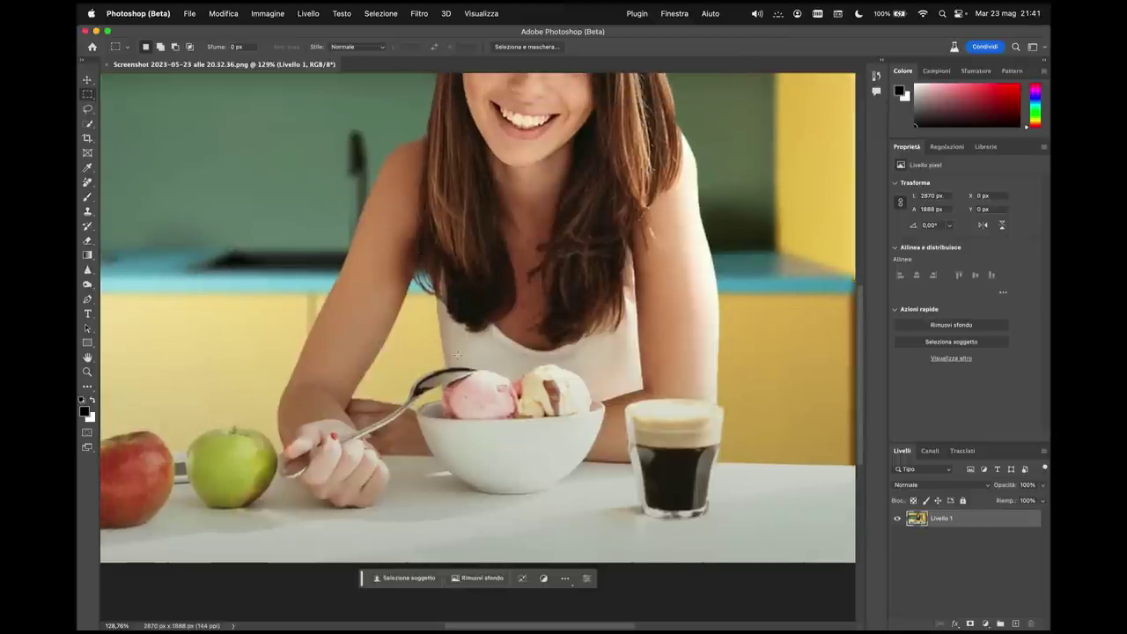
- Lasso the ice cream scoops above the bowl rim and generative-fill them with 'ceasar salad'
click(87, 108)
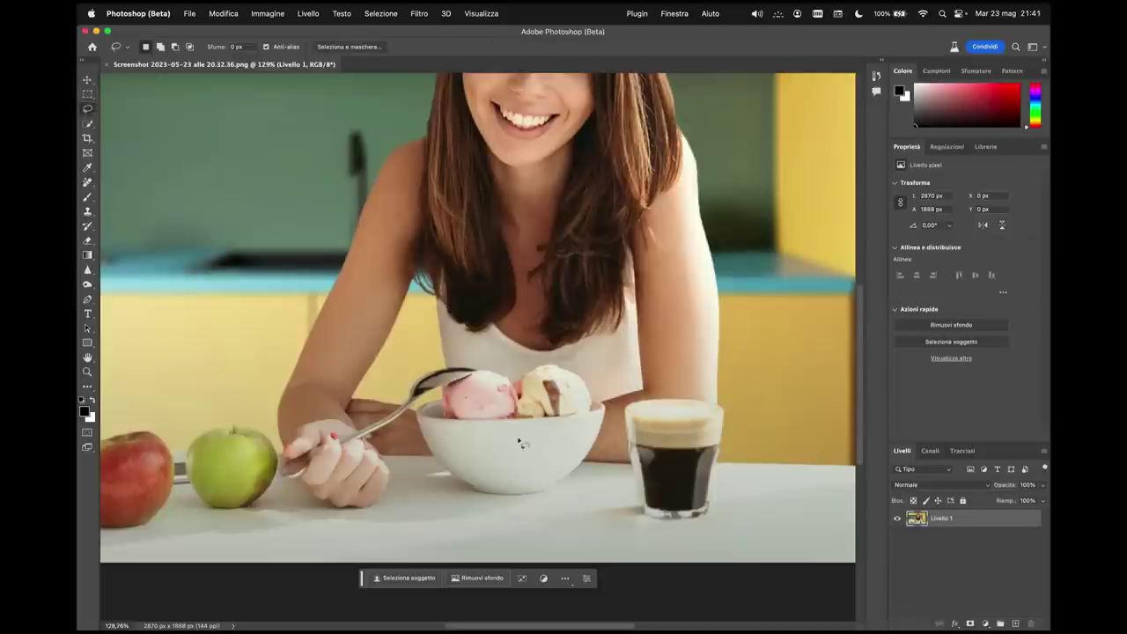
drag(417, 421, 604, 417)
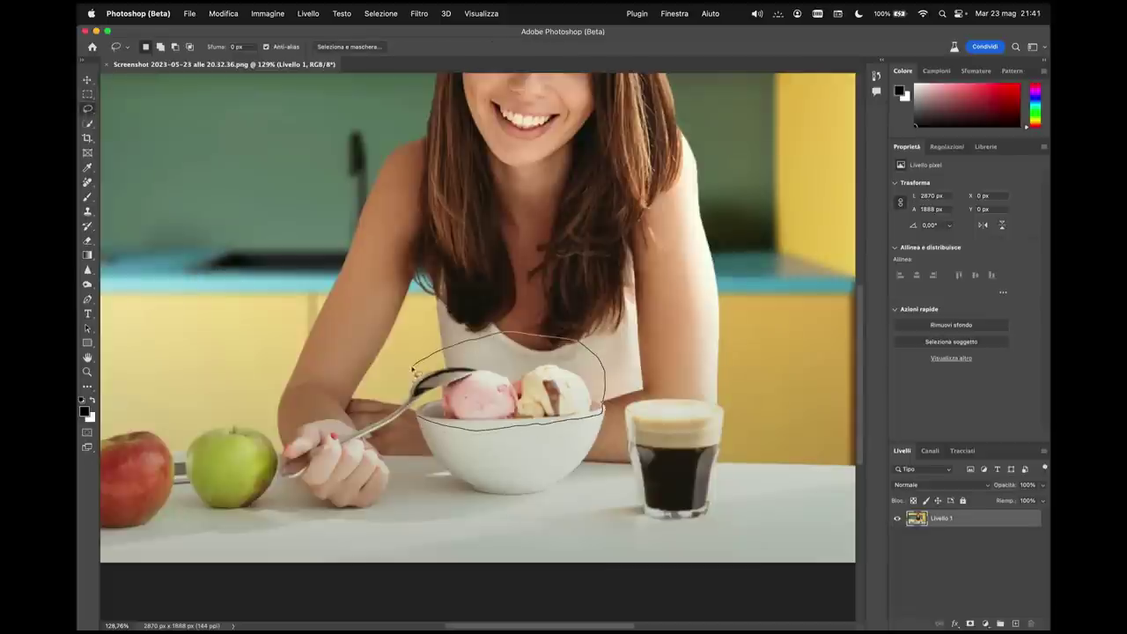
drag(414, 370, 417, 407)
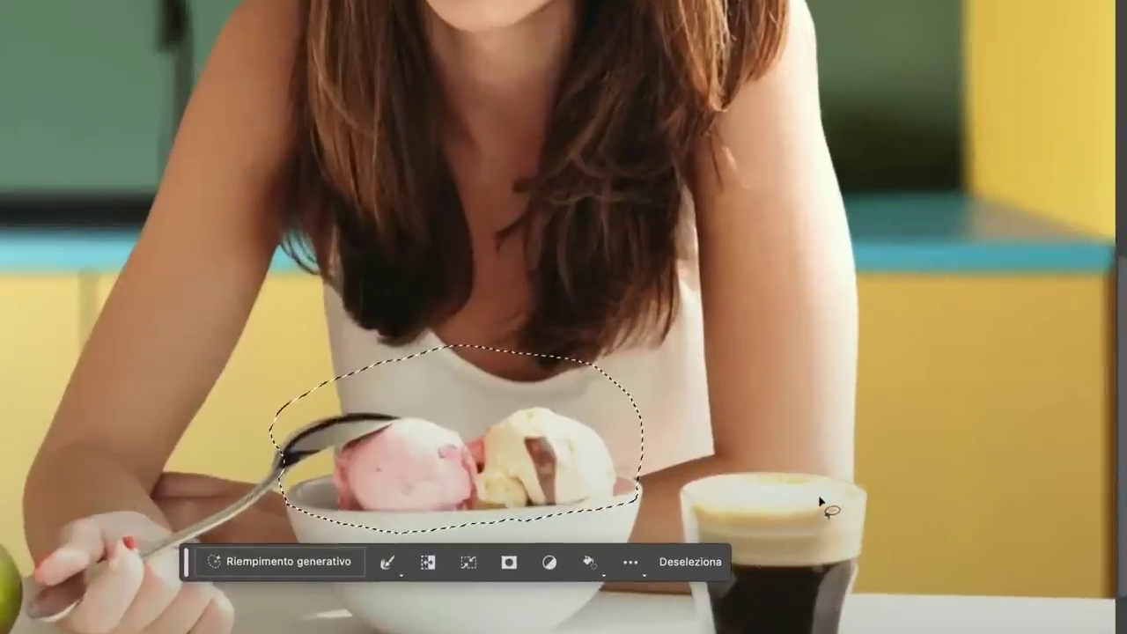
mouse_move(181, 561)
mouse_down()
mouse_move(196, 546)
mouse_move(229, 211)
mouse_up()
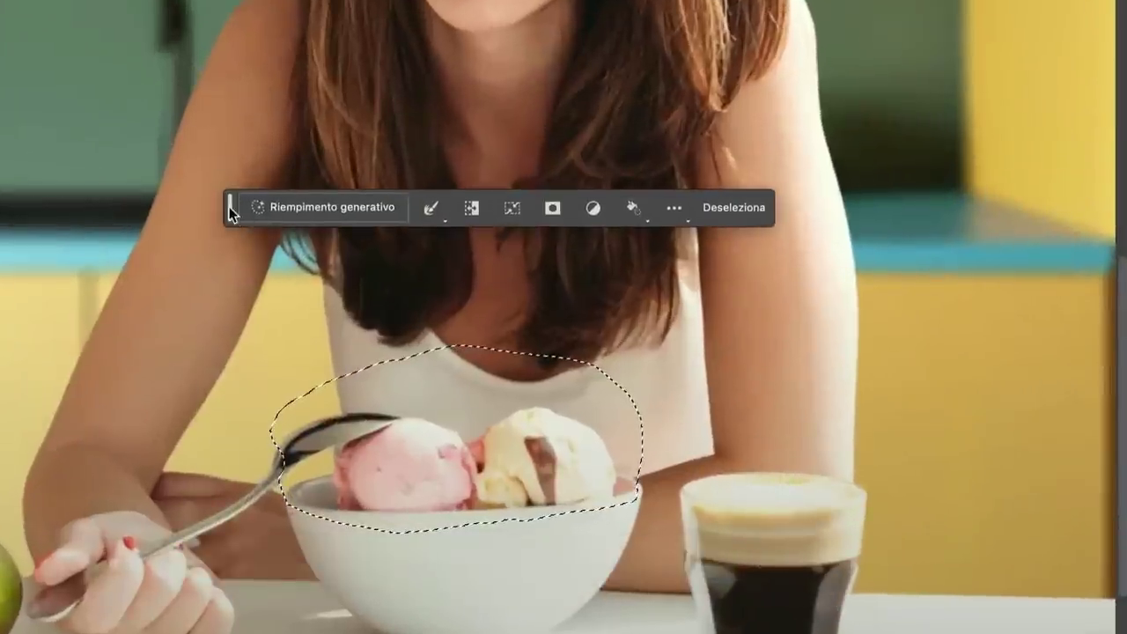
click(331, 214)
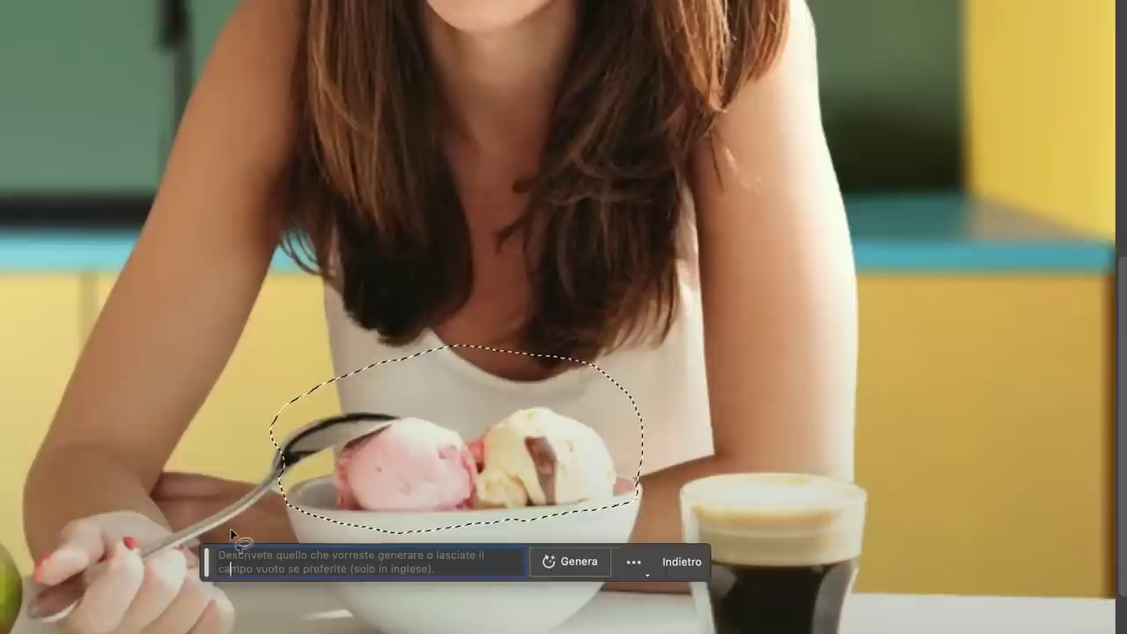
text(ce)
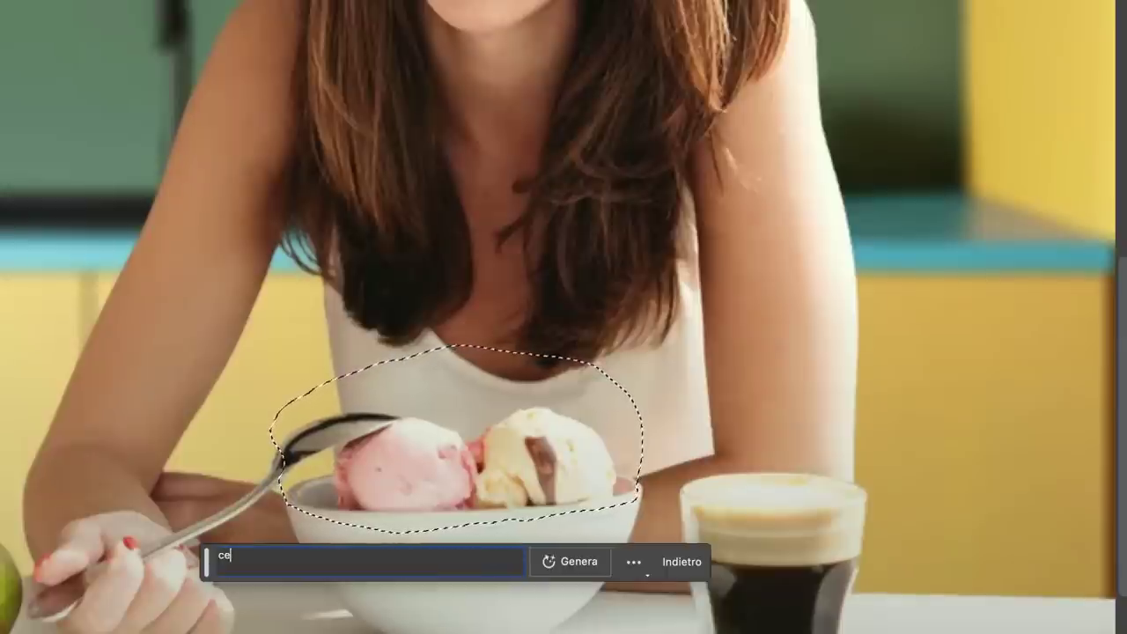
text(asar sa)
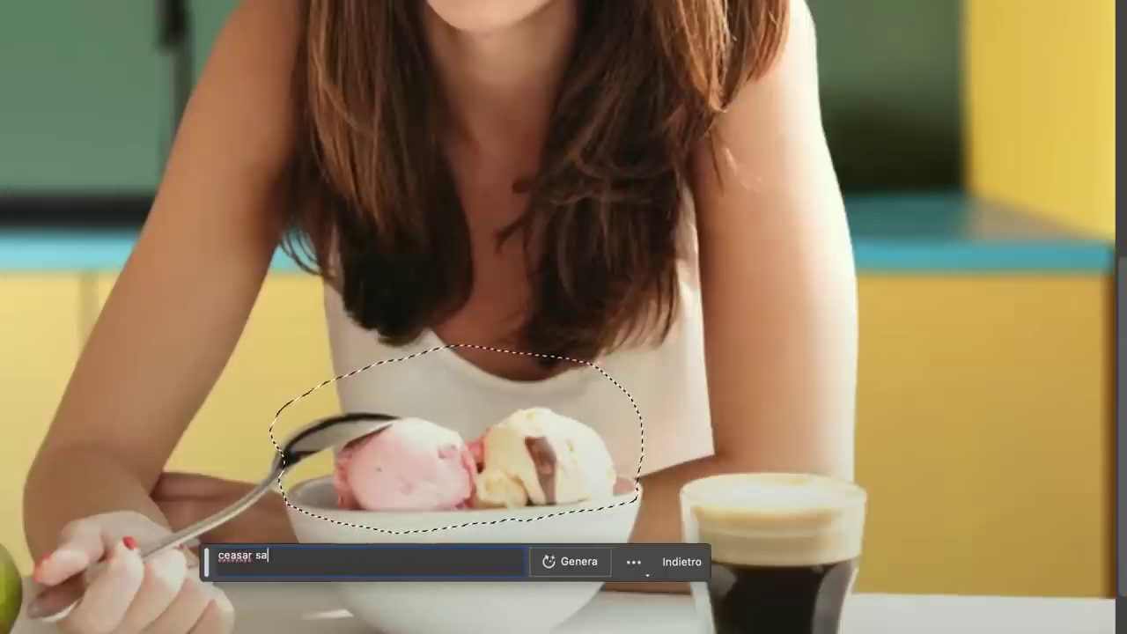
text(lad)
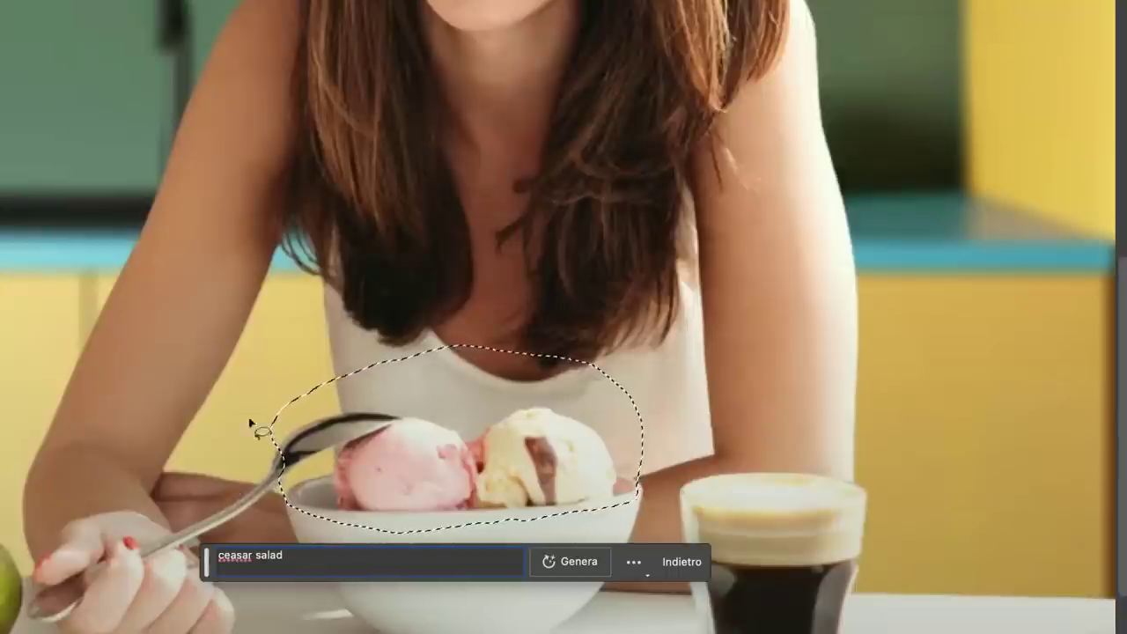
click(563, 566)
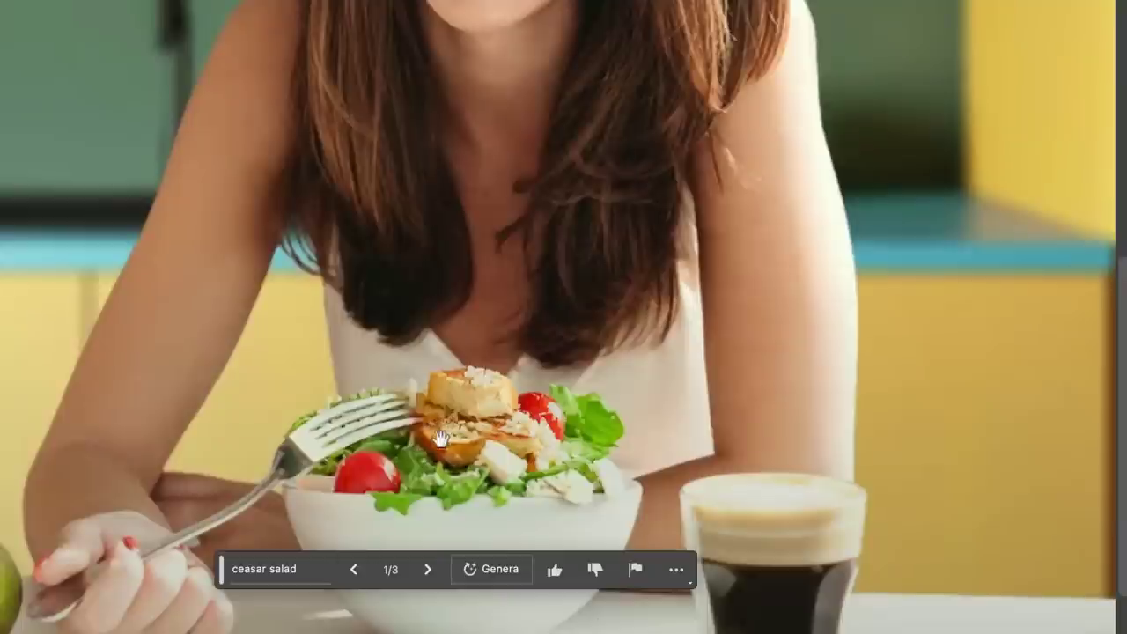
- Step through the salad variations and settle on variation 3 of 3
click(493, 468)
scroll(493, 469, down, 5)
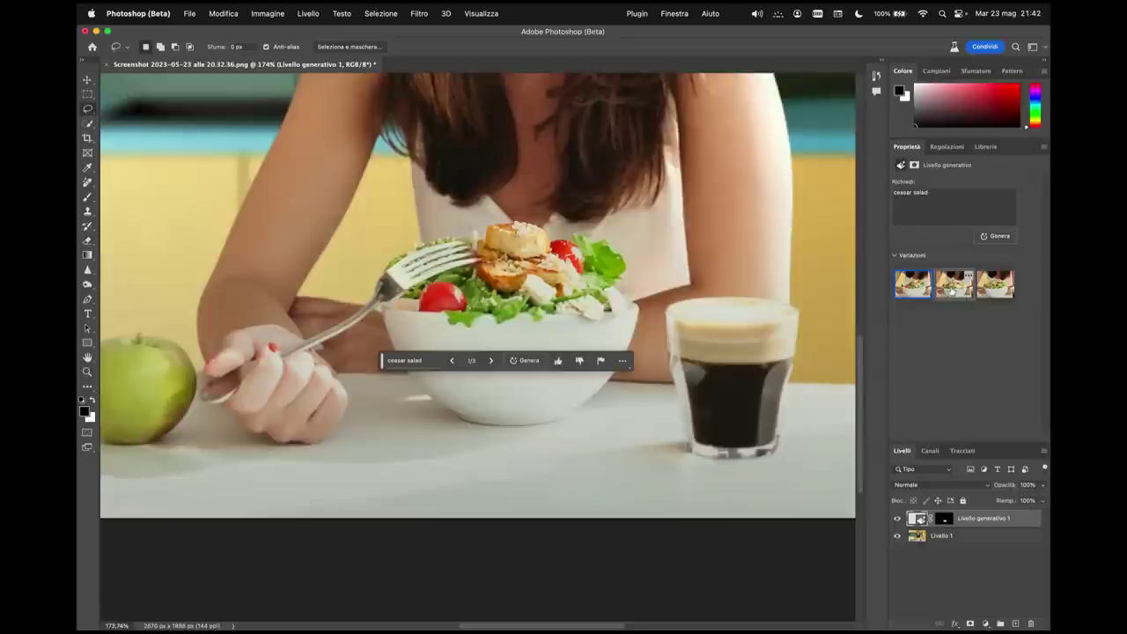
click(951, 288)
click(1000, 288)
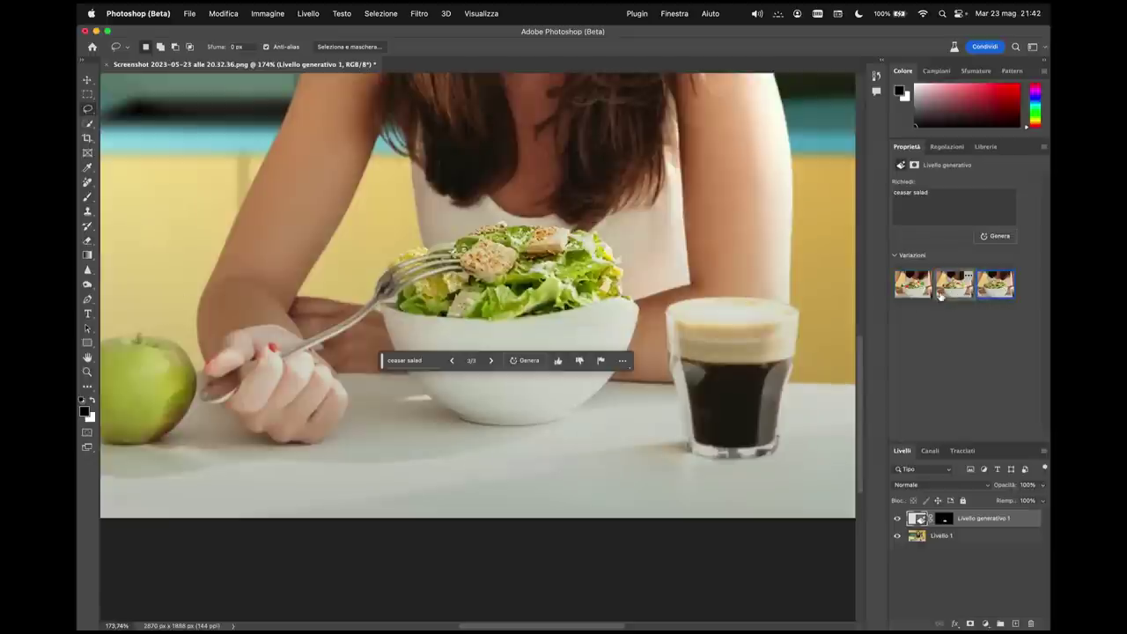
click(954, 284)
click(912, 283)
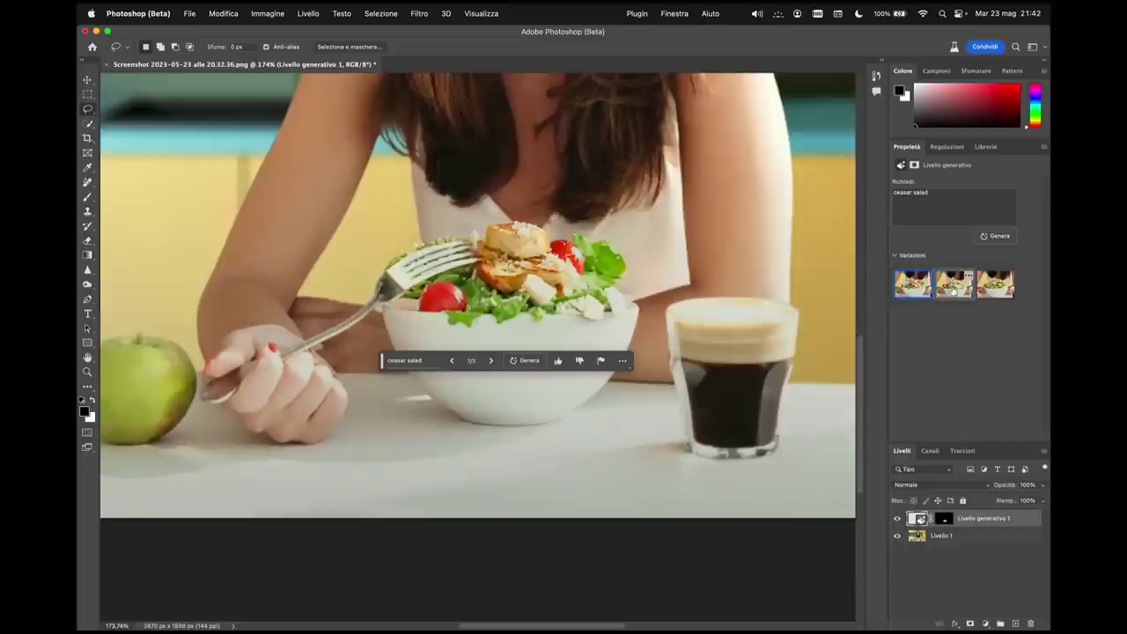
click(954, 284)
click(995, 283)
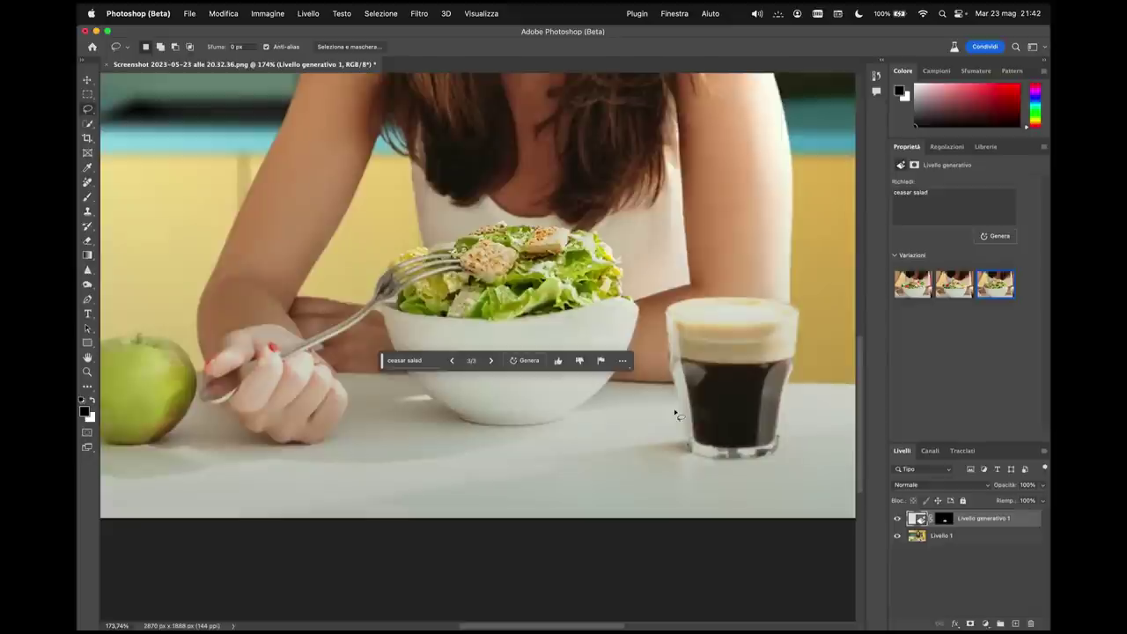
- Reframe the view onto the table area and switch to the Rectangular Marquee
scroll(730, 403, down, 5)
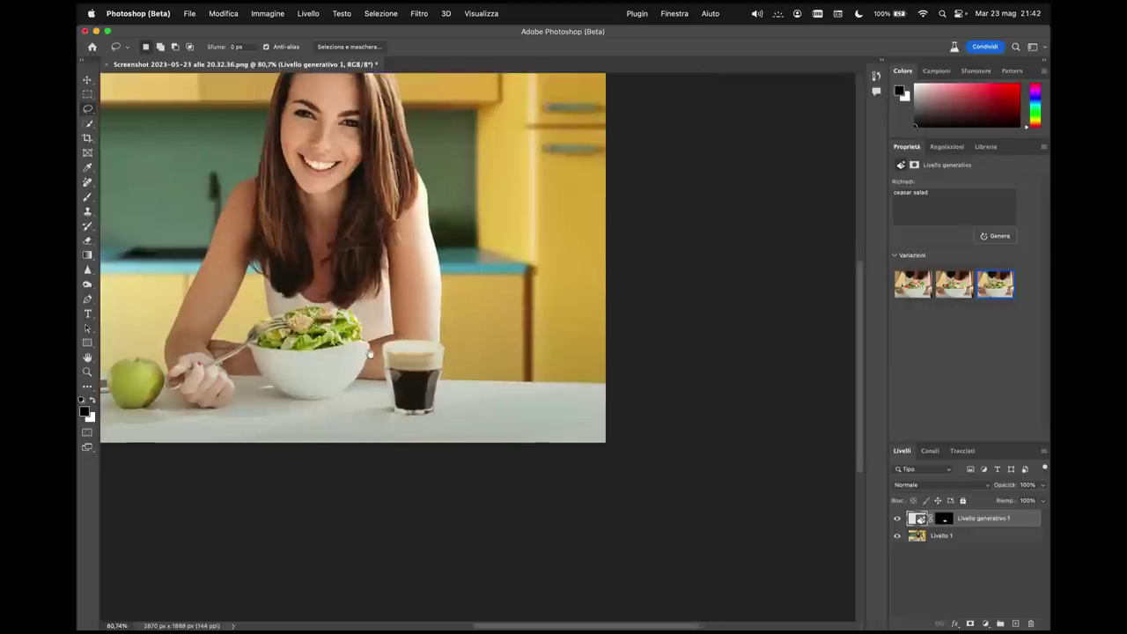
scroll(418, 348, left, 5)
scroll(418, 348, down, 2)
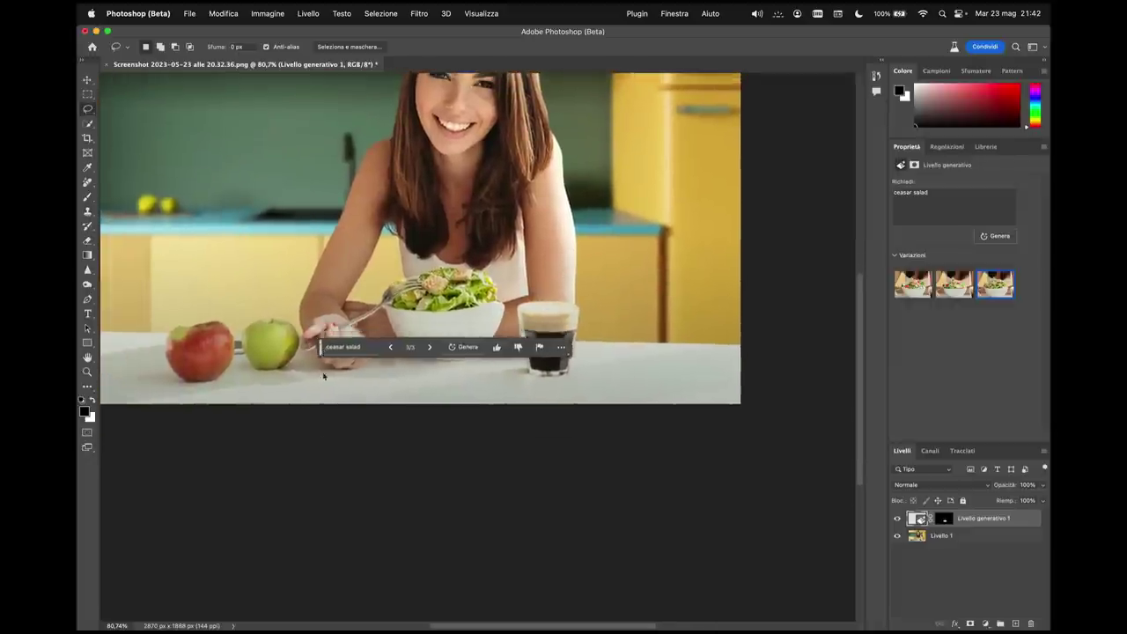
drag(319, 339, 281, 470)
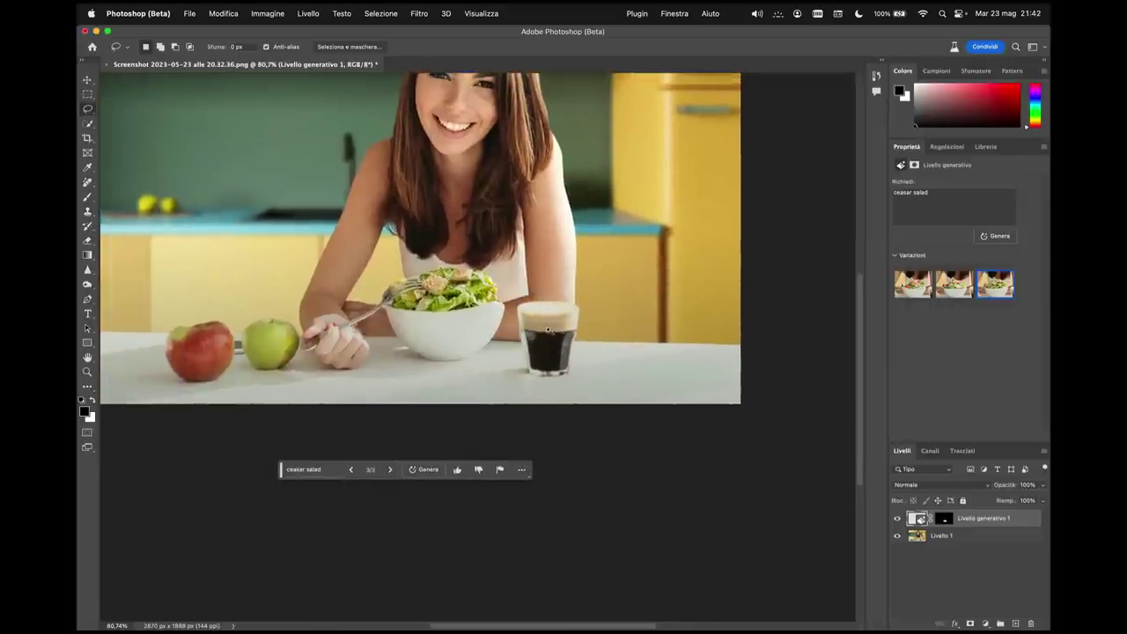
scroll(548, 330, up, 3)
key(m)
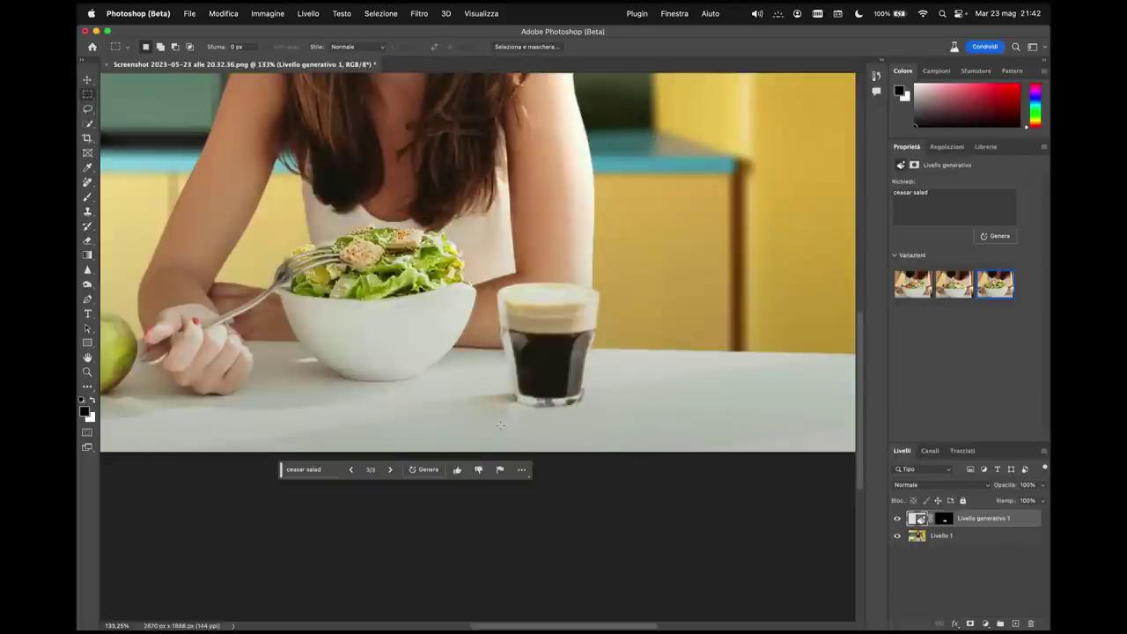
- Marquee-select the coffee glass and generative-fill it as a bottle of sparkling water
drag(492, 429, 605, 147)
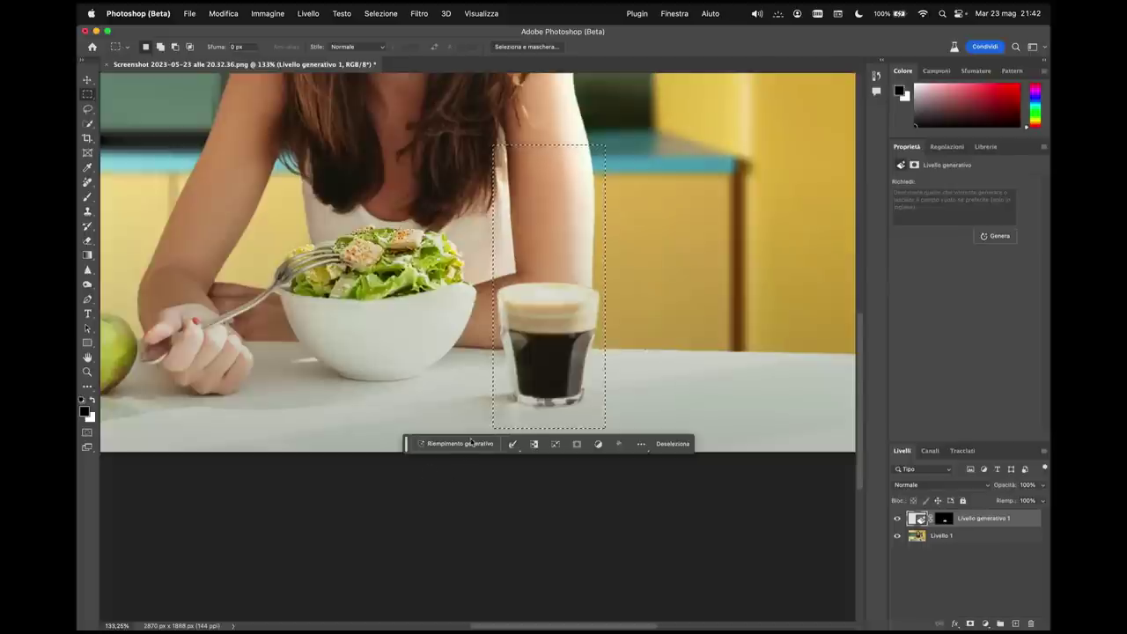
click(460, 443)
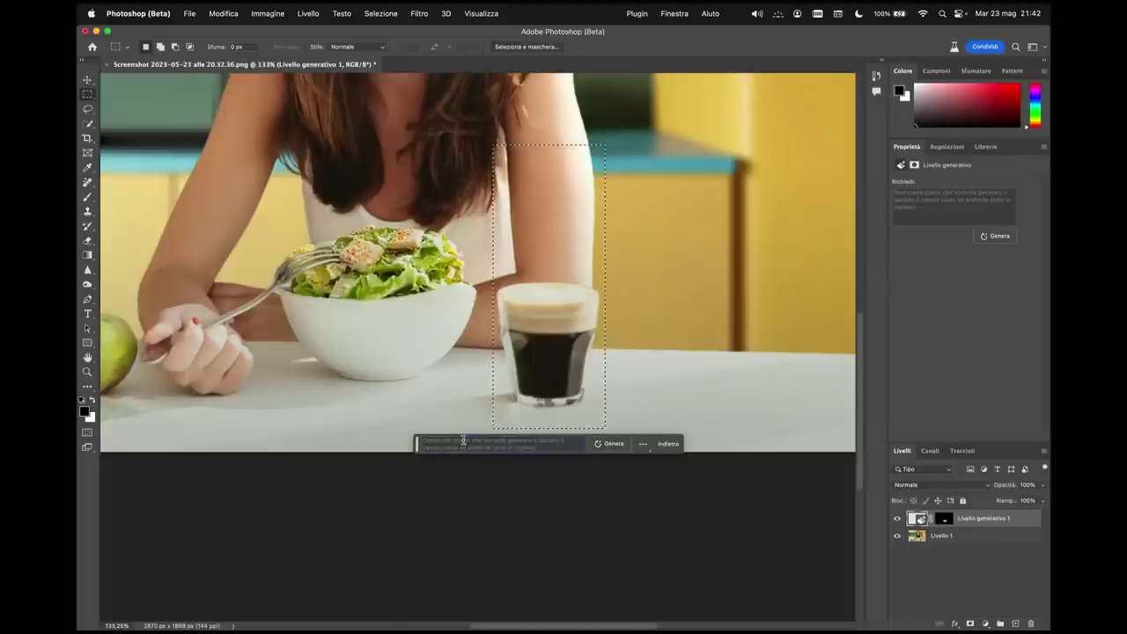
text(bottle of)
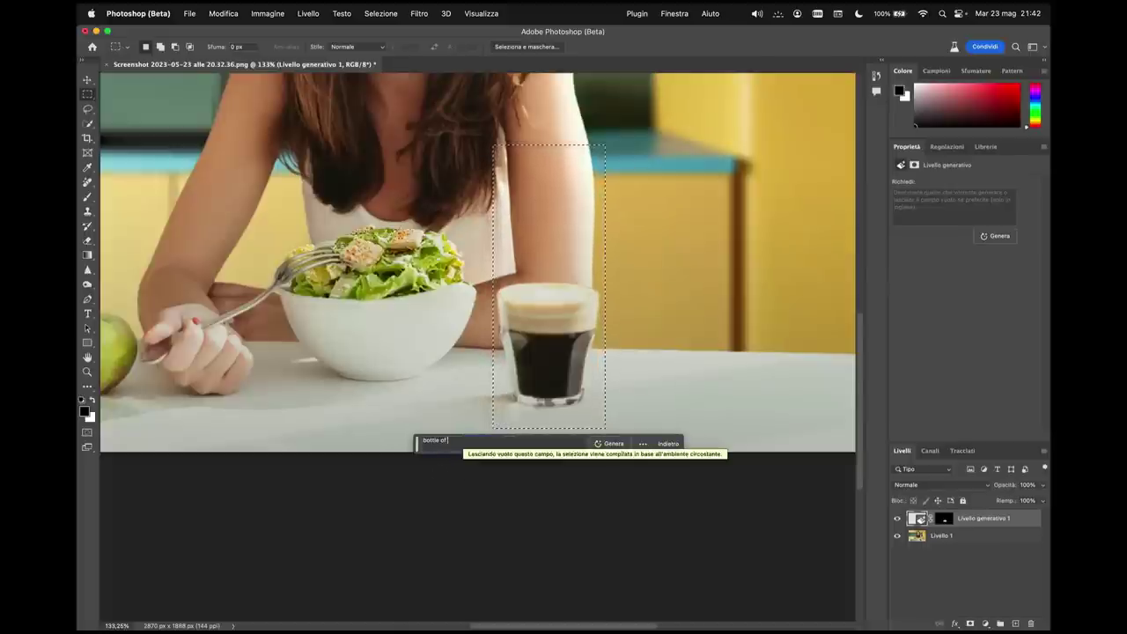
text( spark)
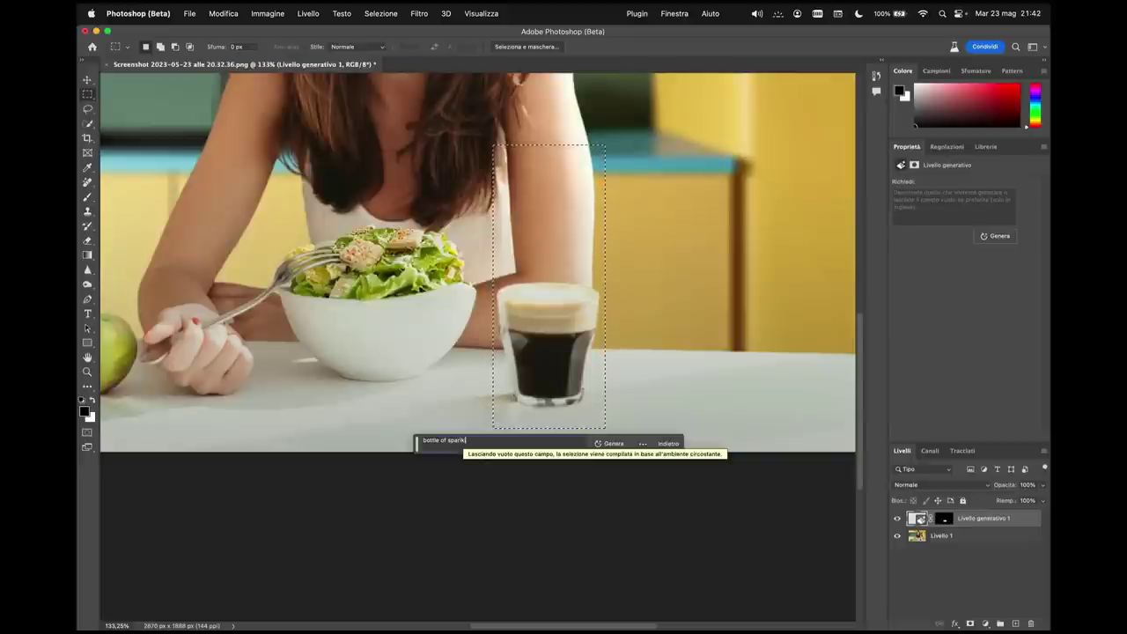
text(ling wate)
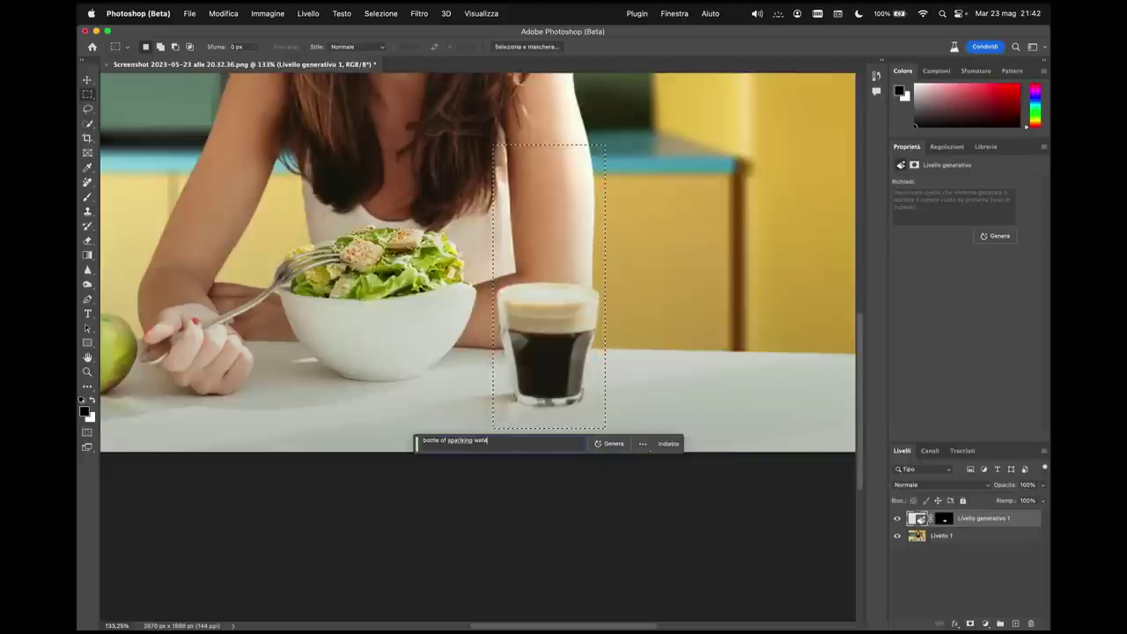
text(r)
key(Return)
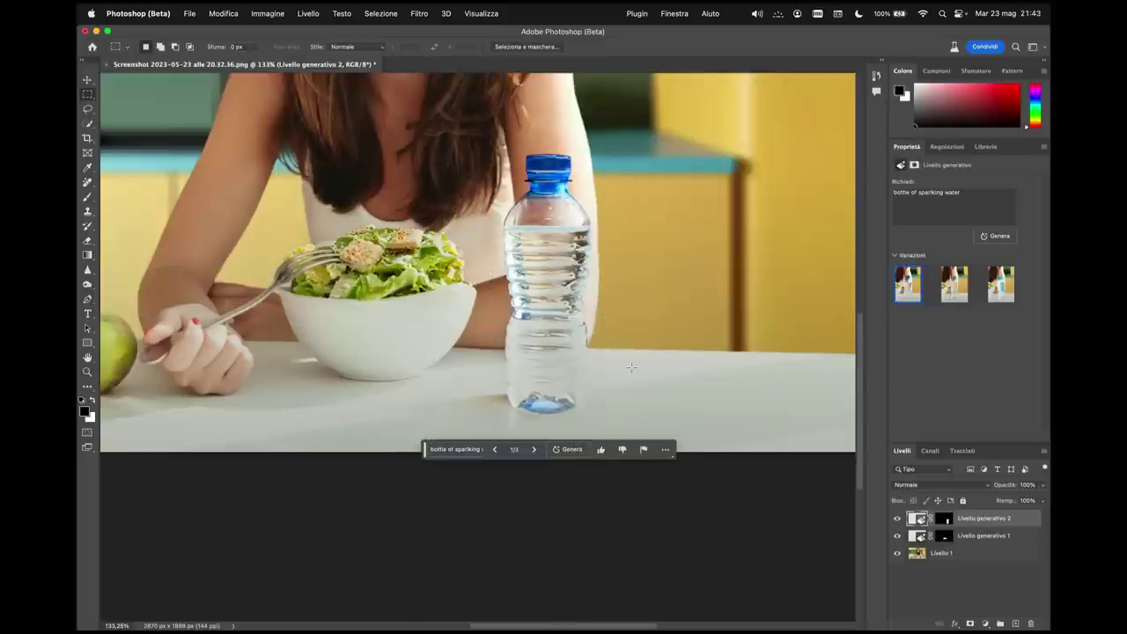
- Preview the third bottle variation, then return to the first one
scroll(563, 275, down, 5)
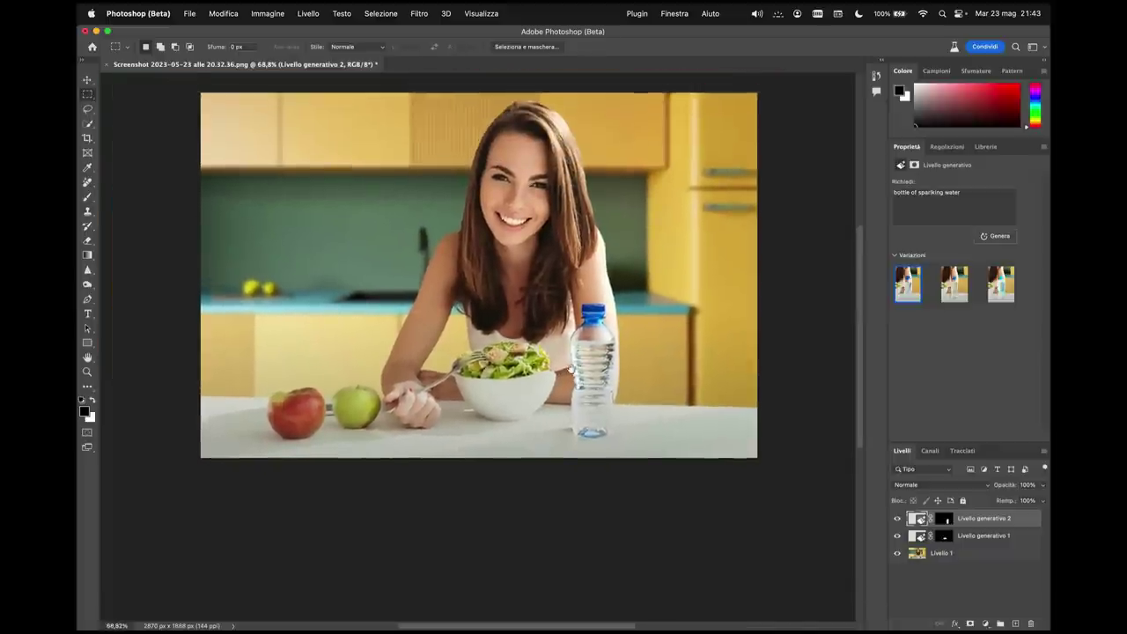
click(956, 295)
click(1003, 292)
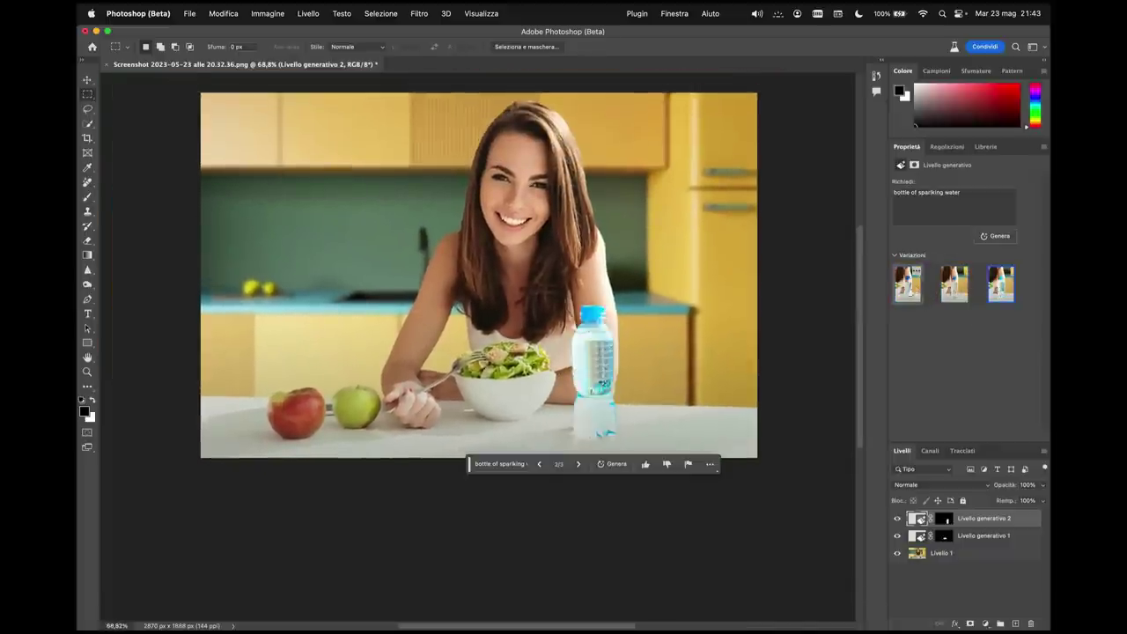
click(908, 285)
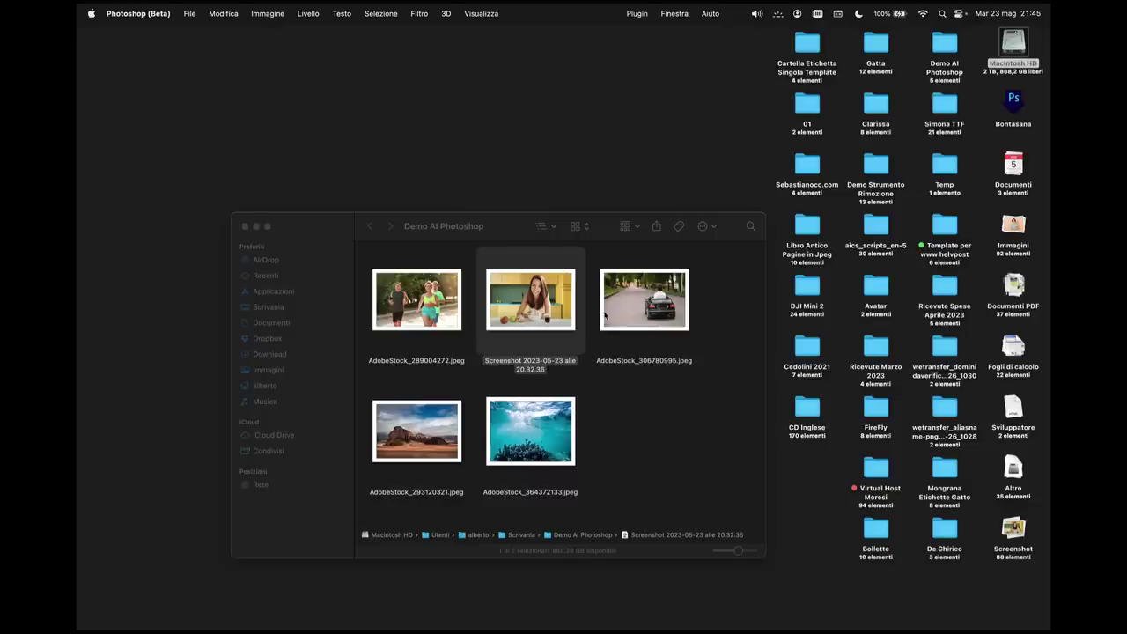
- Open AdobeStock_306780995.jpeg, the boy in a toy car on a tree-lined road
double_click(647, 303)
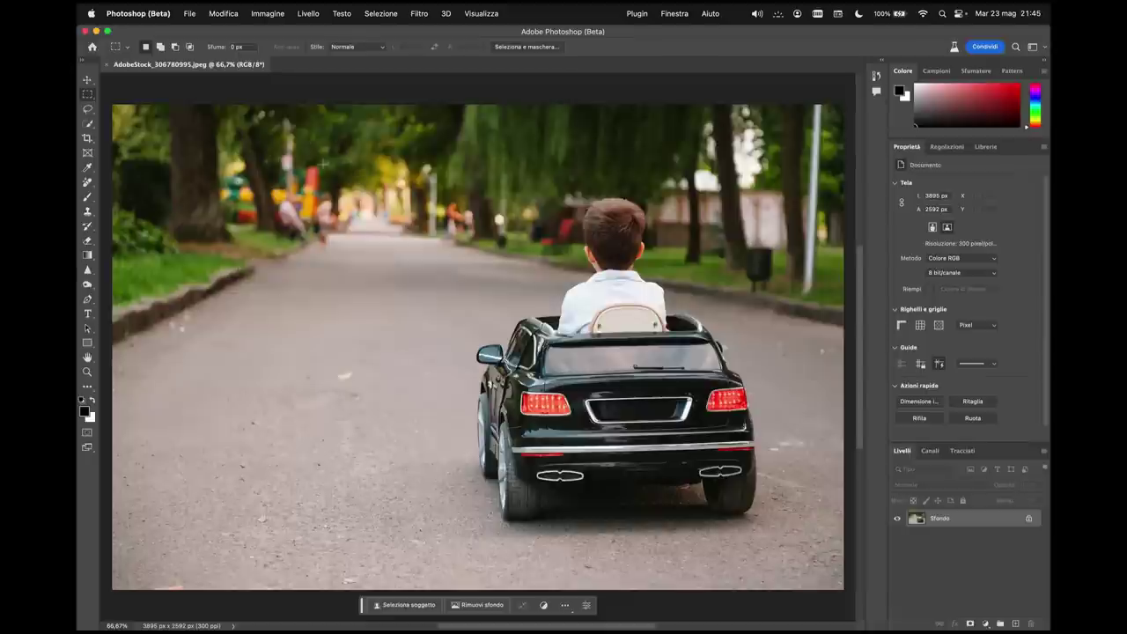
- Lasso the left roadside and background trees behind the car, ready for Generative Fill
click(88, 109)
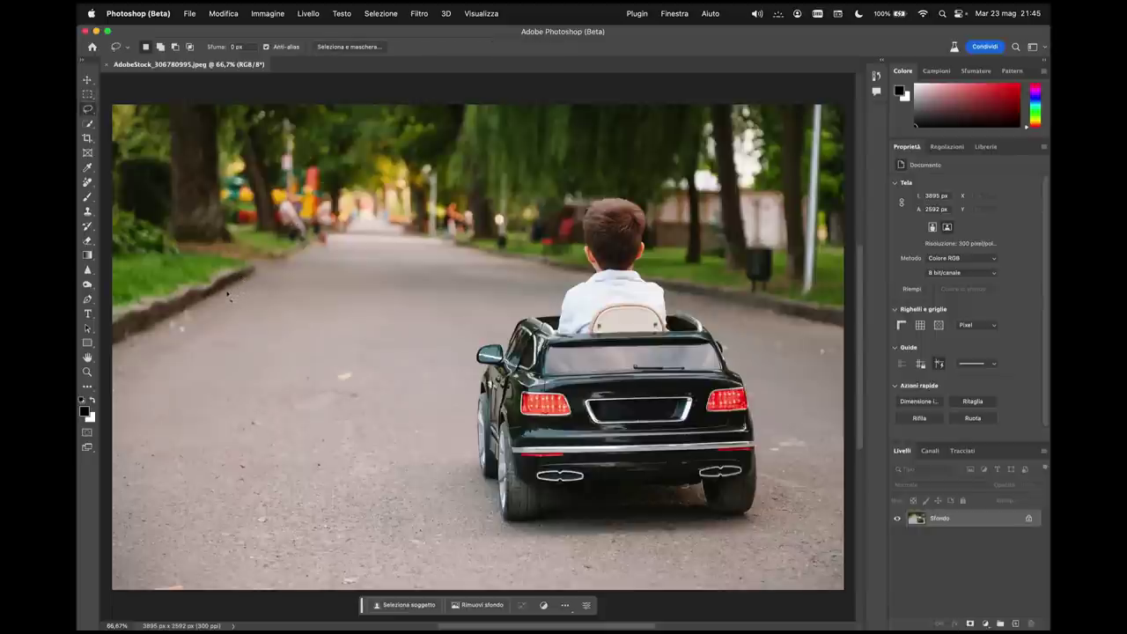
mouse_move(228, 296)
mouse_down()
mouse_move(433, 241)
mouse_move(552, 140)
mouse_move(124, 169)
mouse_move(153, 383)
mouse_move(210, 395)
mouse_up()
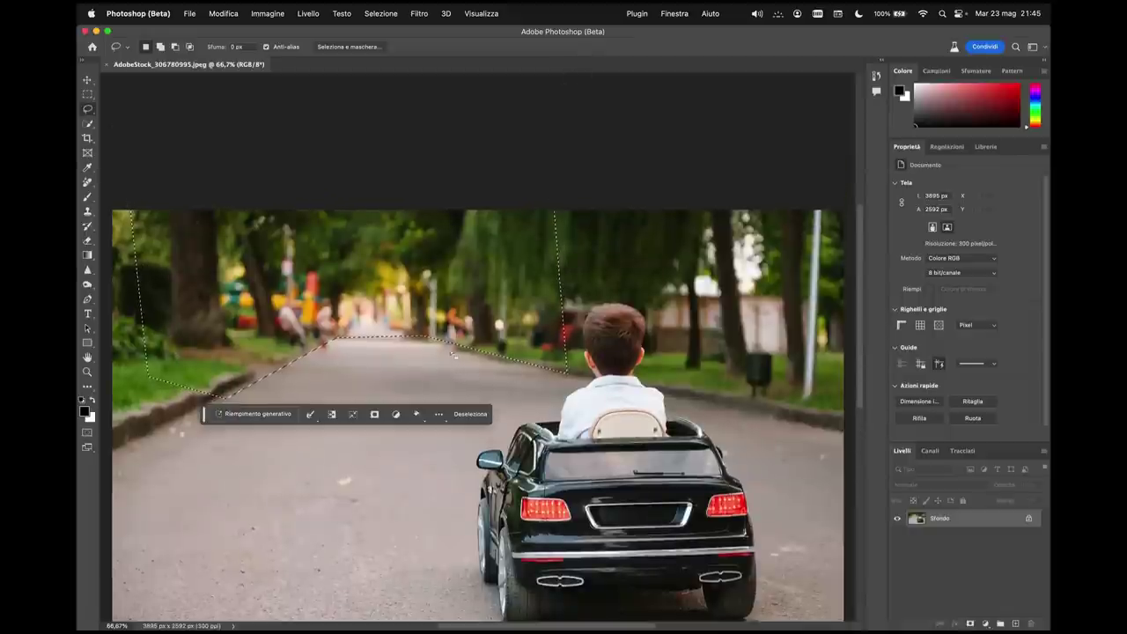
click(253, 414)
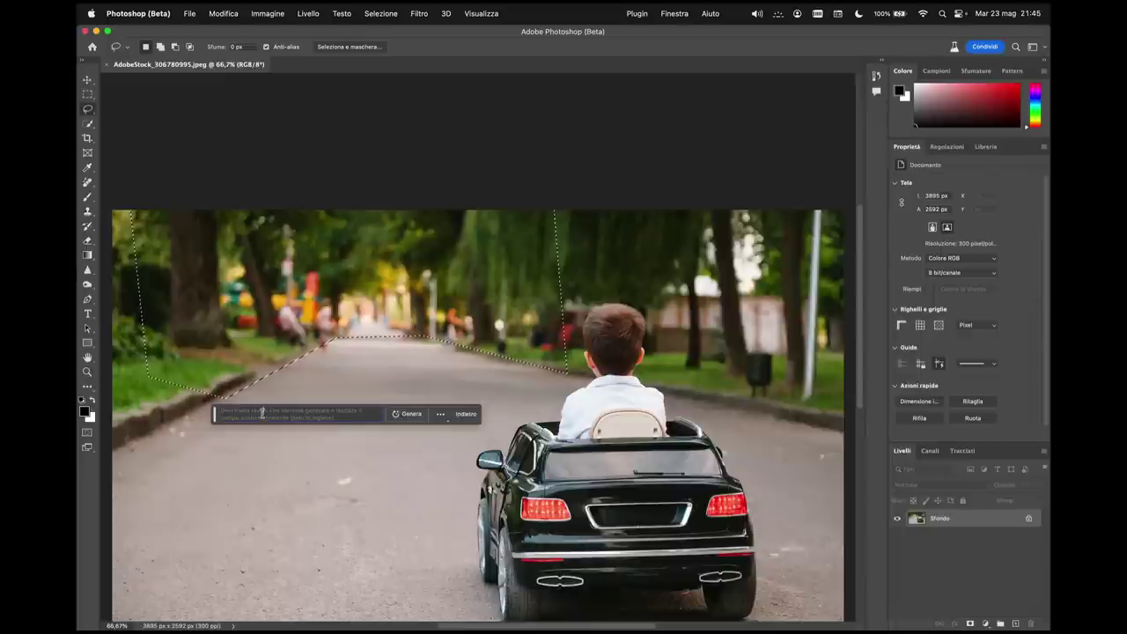
- Generate new trees in the selected area with the prompt 'tree'
text(tree)
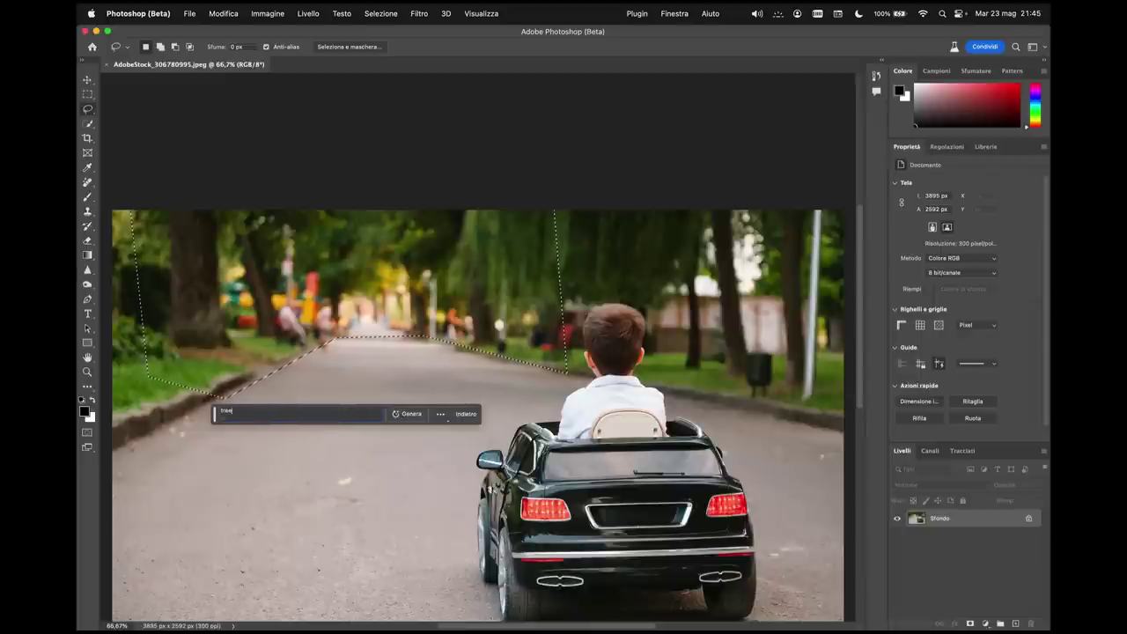
key(Return)
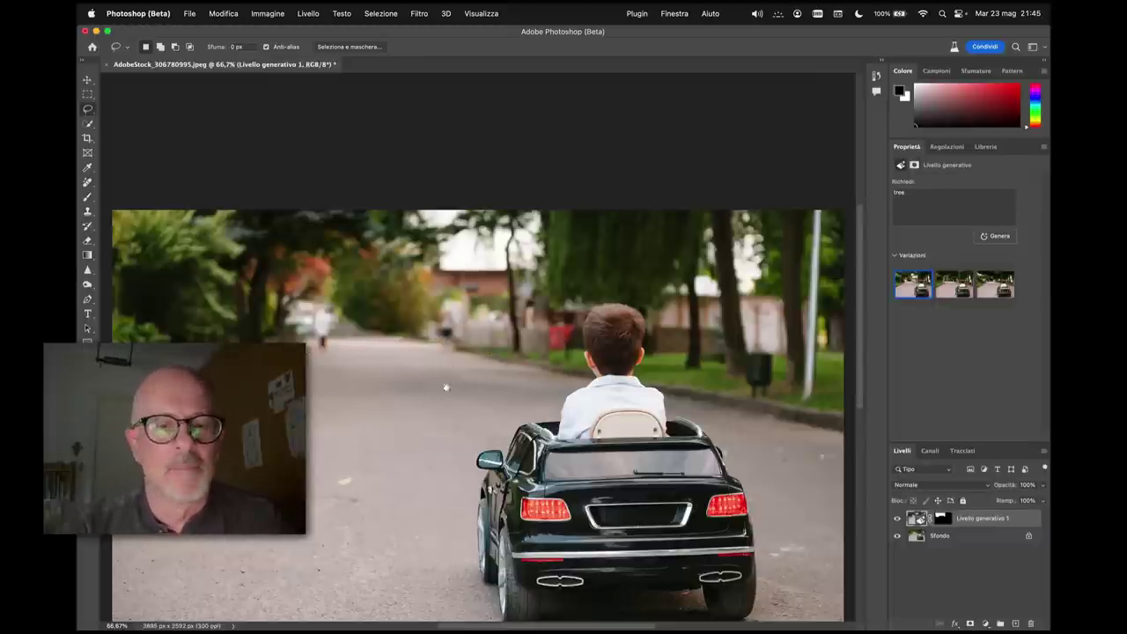
scroll(447, 359, down, 5)
scroll(446, 359, left, 5)
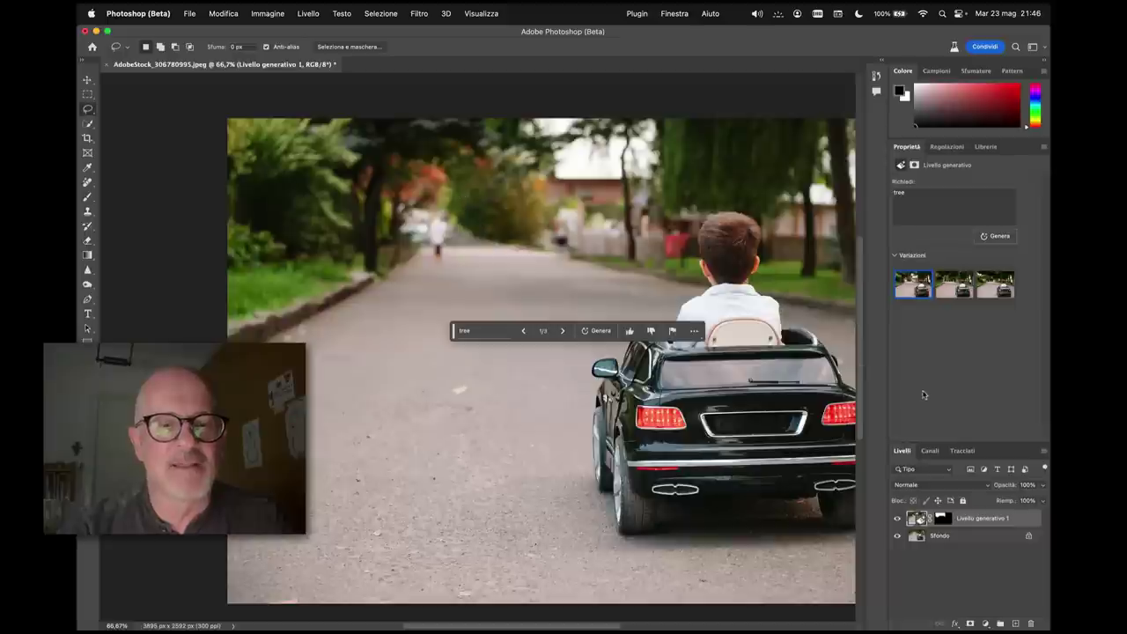
- Preview the second tree variation, then go back to the first
click(958, 293)
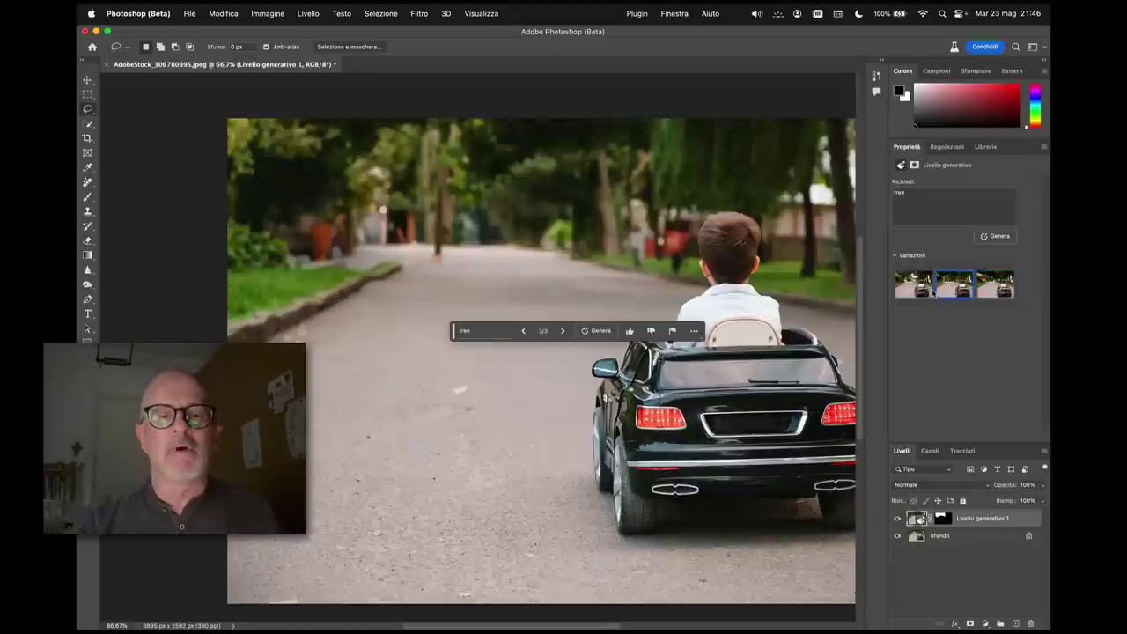
click(923, 293)
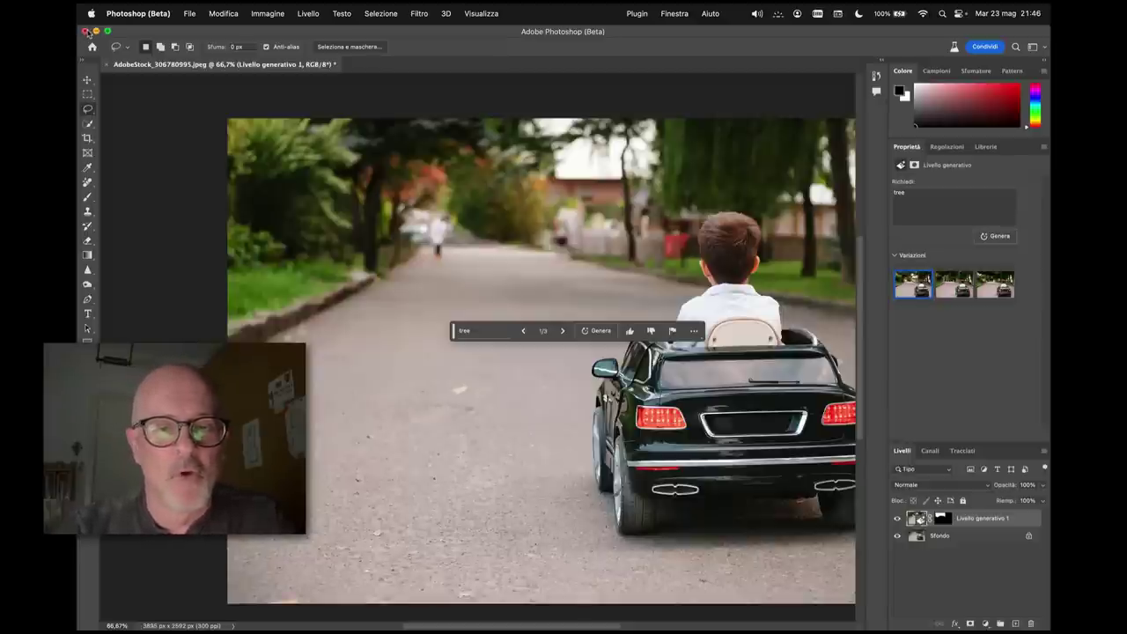
- Close the car photo without saving and zoom in on the desert rock image
click(86, 31)
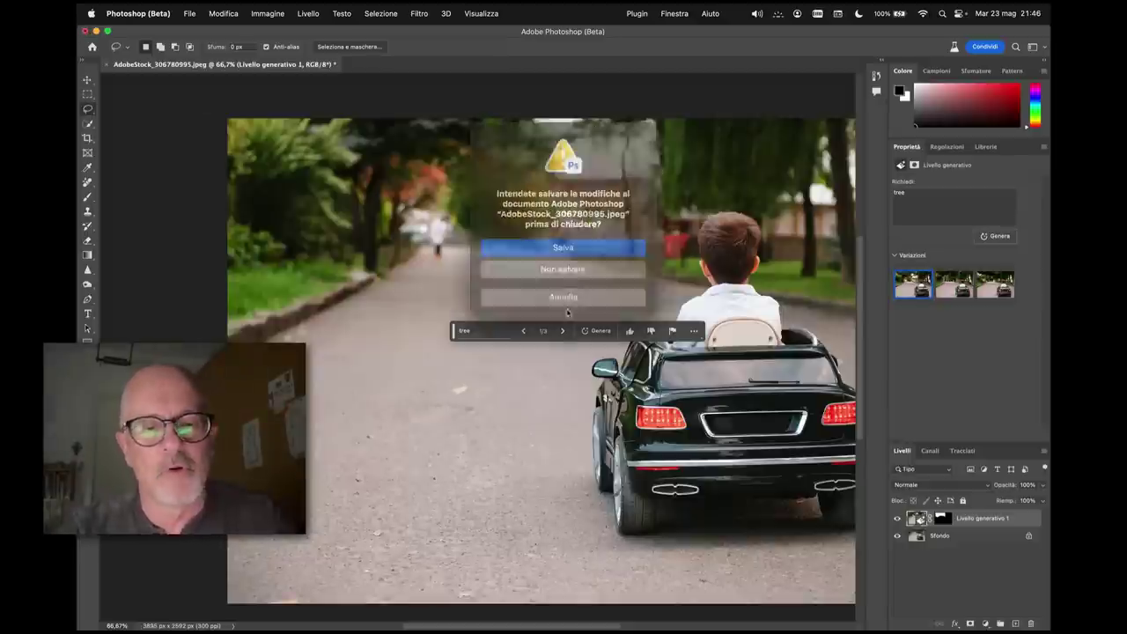
click(563, 263)
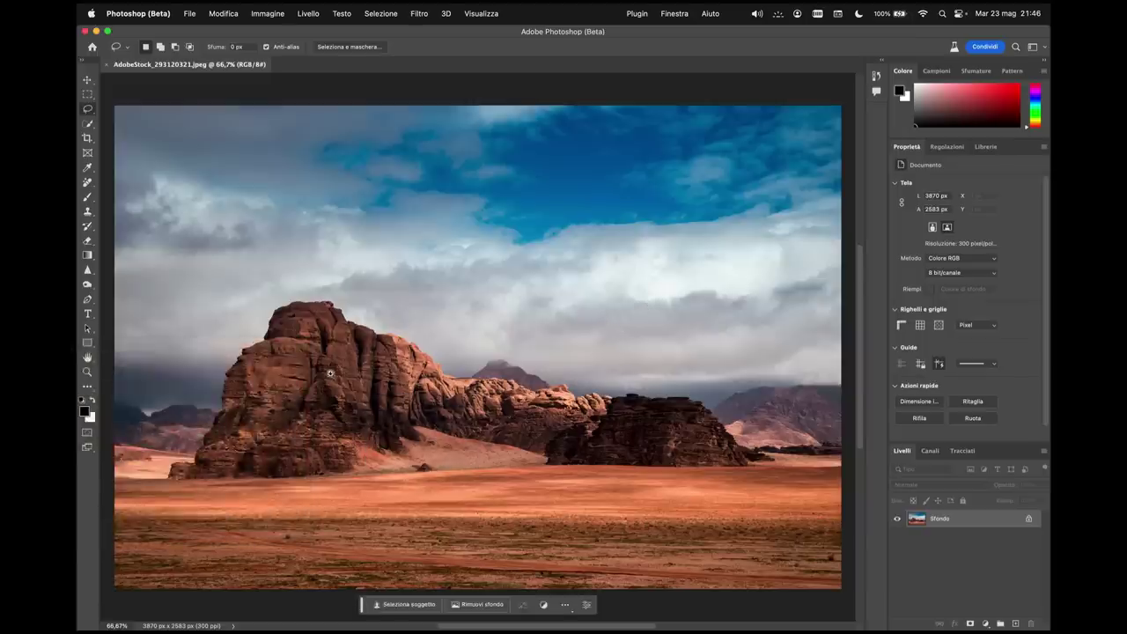
scroll(331, 375, up, 5)
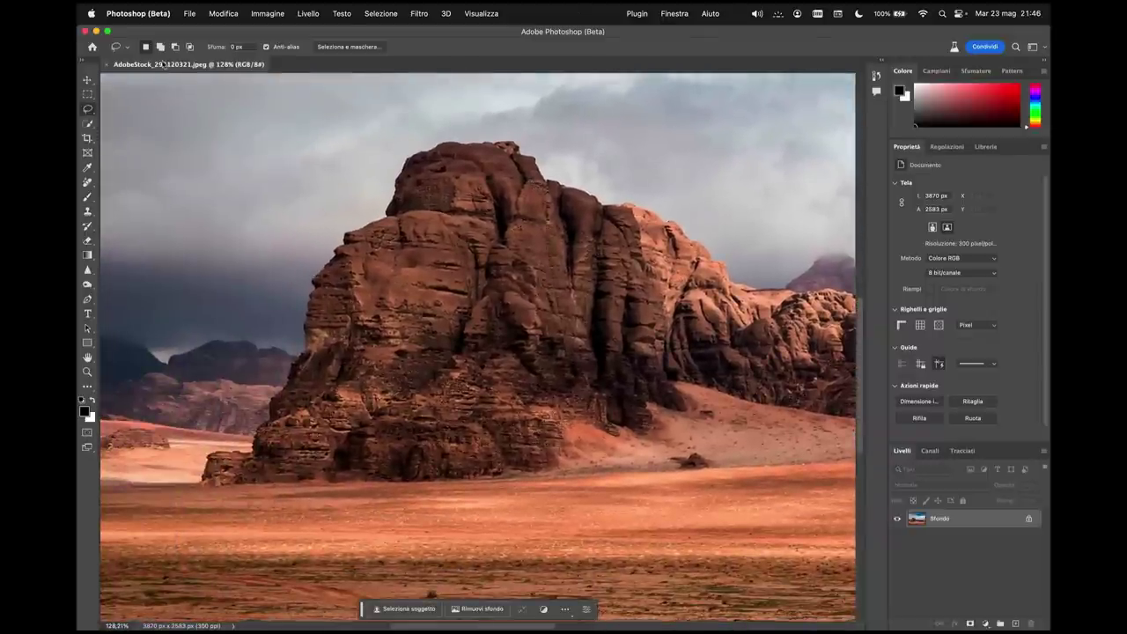
click(89, 109)
- Outline a tall strip down the rock face and generative-fill it with 'waterfall'
drag(459, 159, 396, 479)
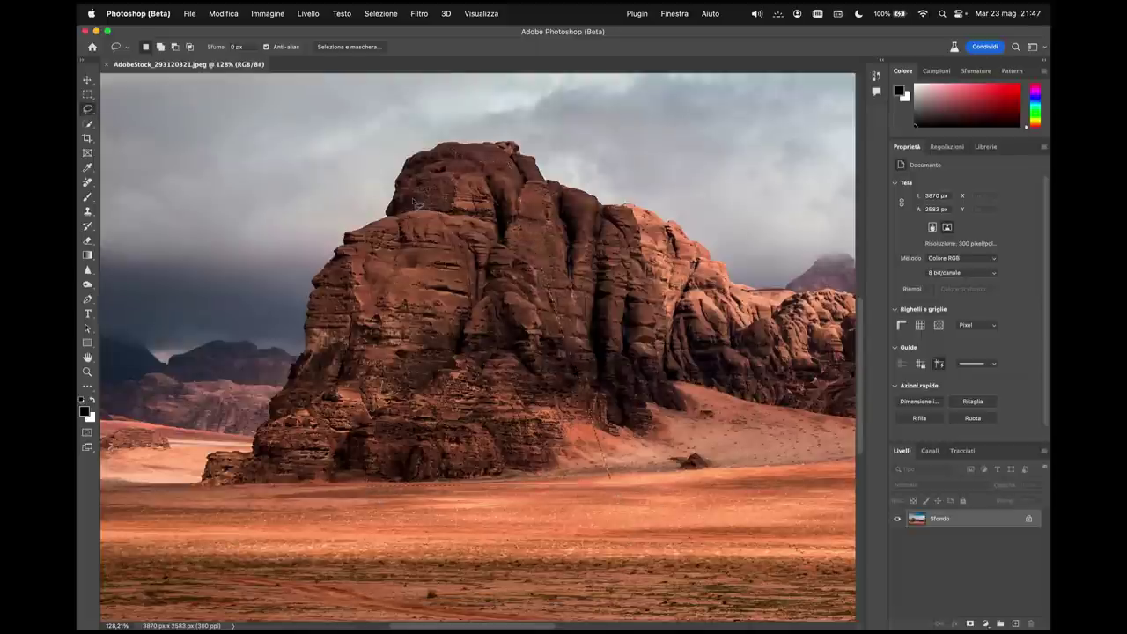
drag(395, 478, 457, 160)
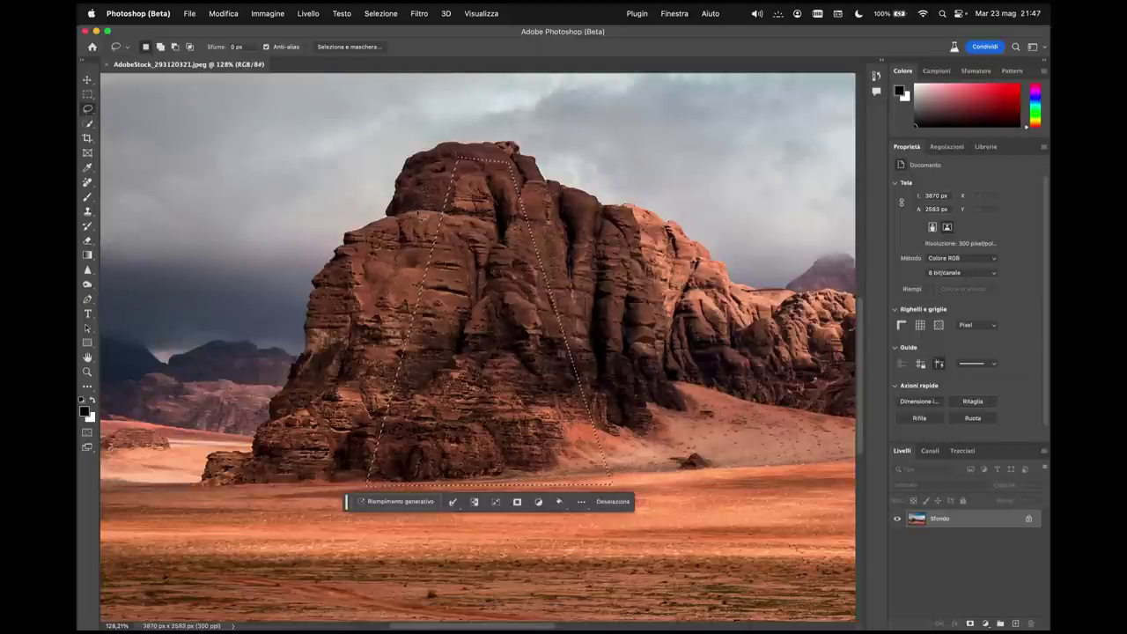
click(389, 508)
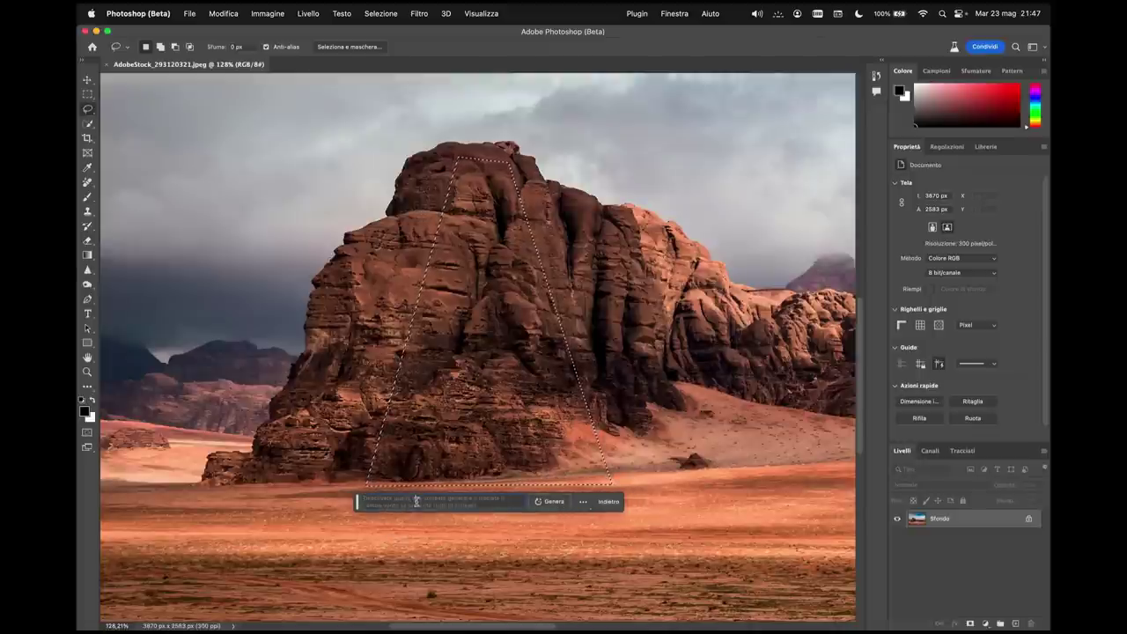
text(water)
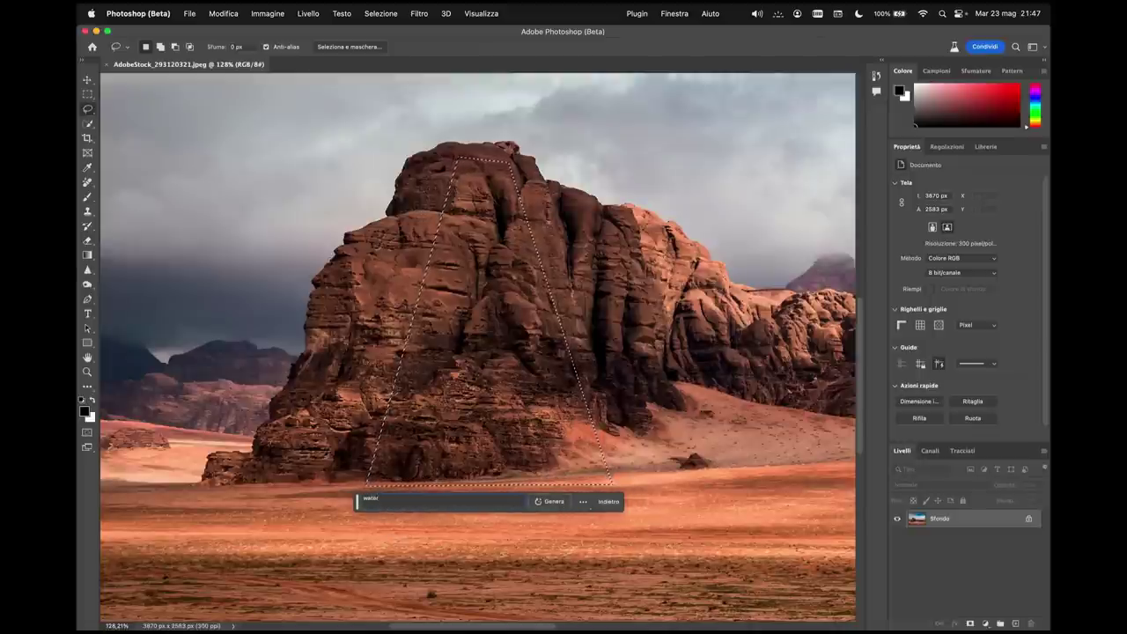
text(fall)
key(Return)
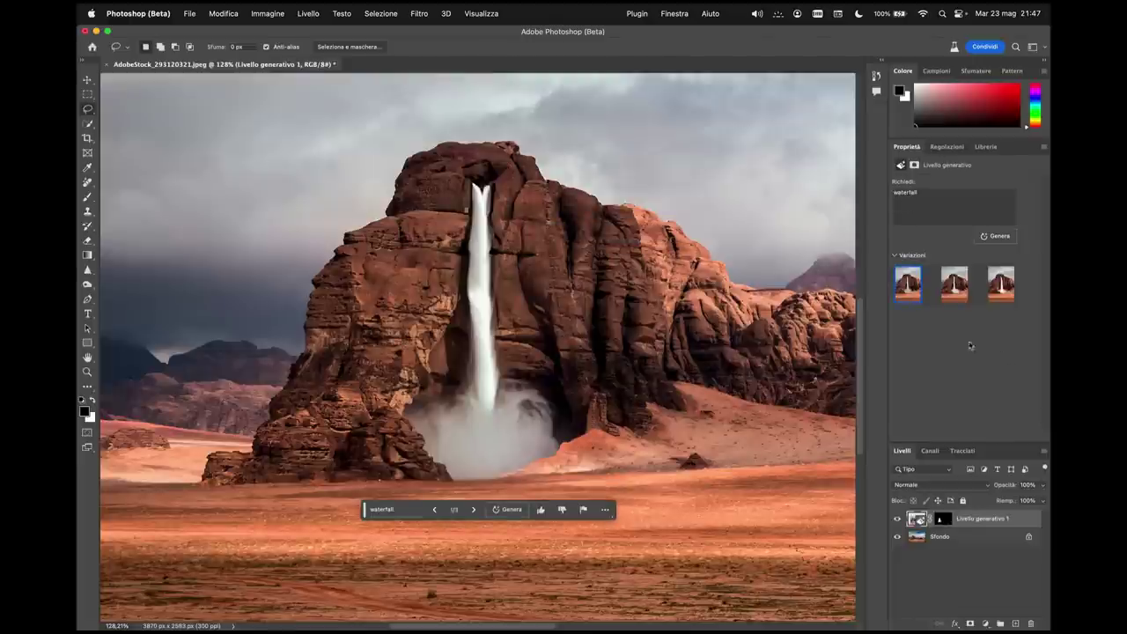
- Compare the three waterfall variations, keep the second narrower one, and select the Sfondo layer
click(954, 287)
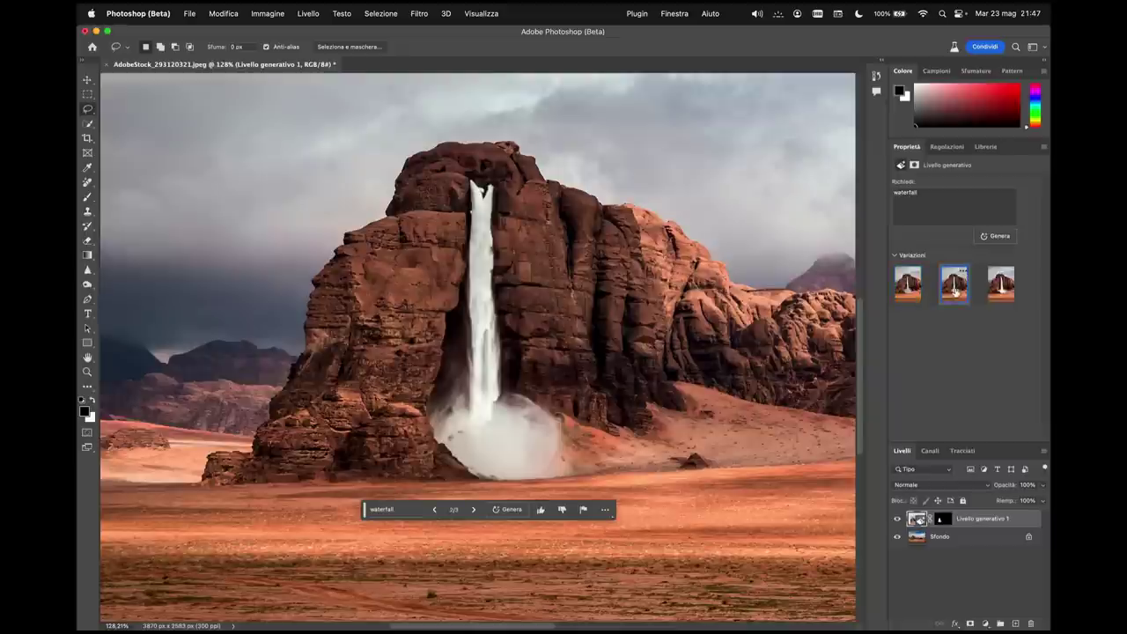
click(1002, 283)
click(908, 283)
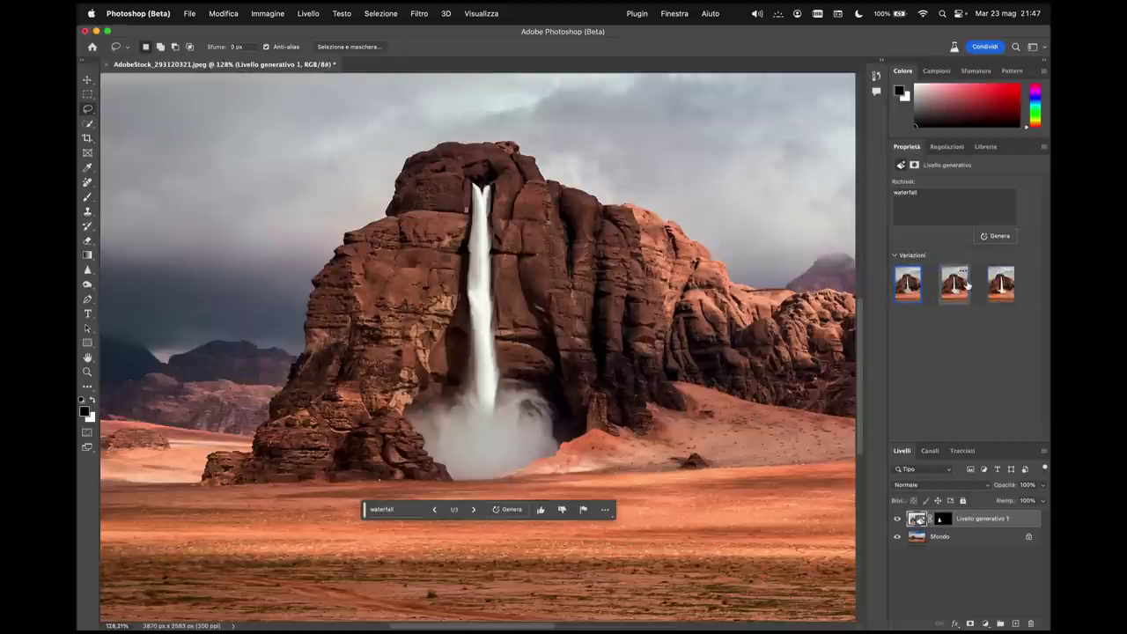
click(1002, 283)
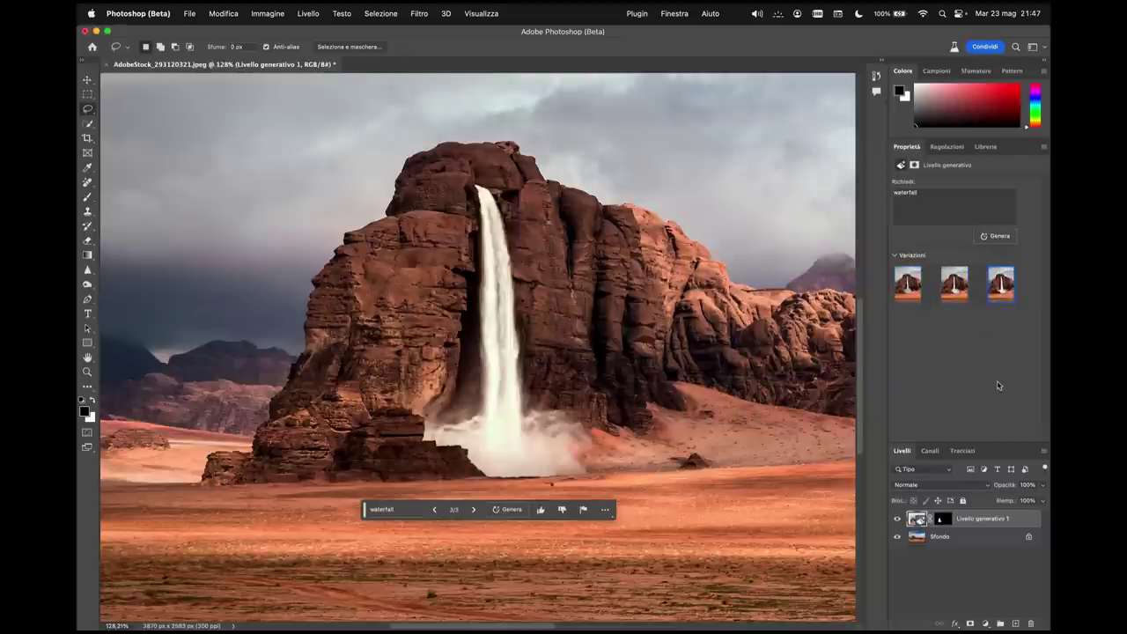
click(955, 285)
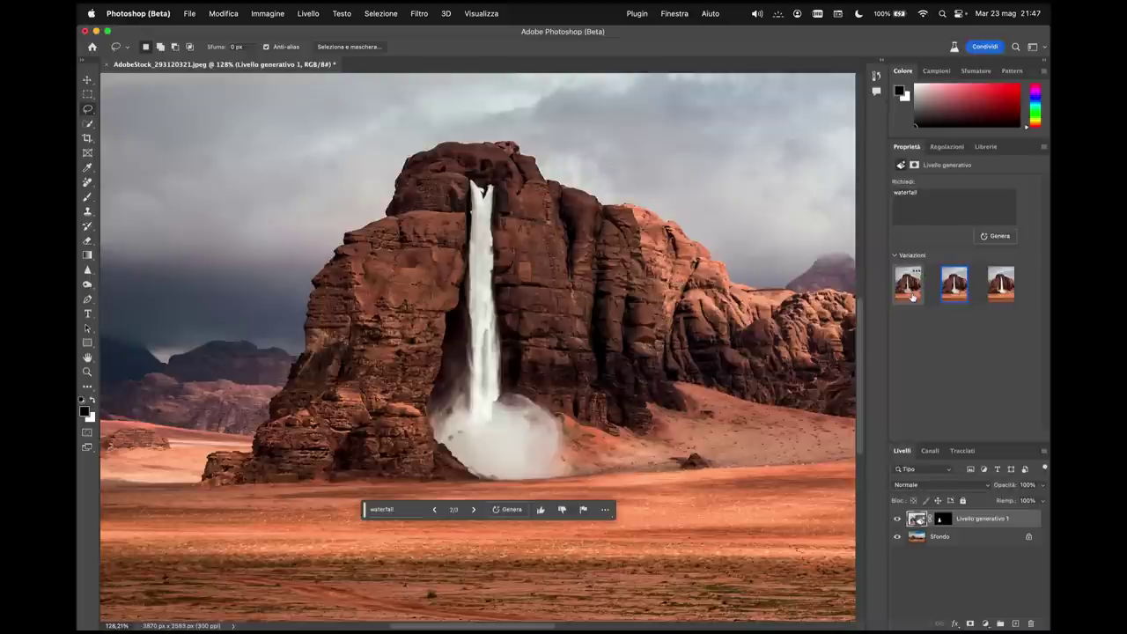
click(991, 539)
- Select the sky above the desert rock with Selezione > Cielo
scroll(684, 313, down, 5)
scroll(628, 313, up, 2)
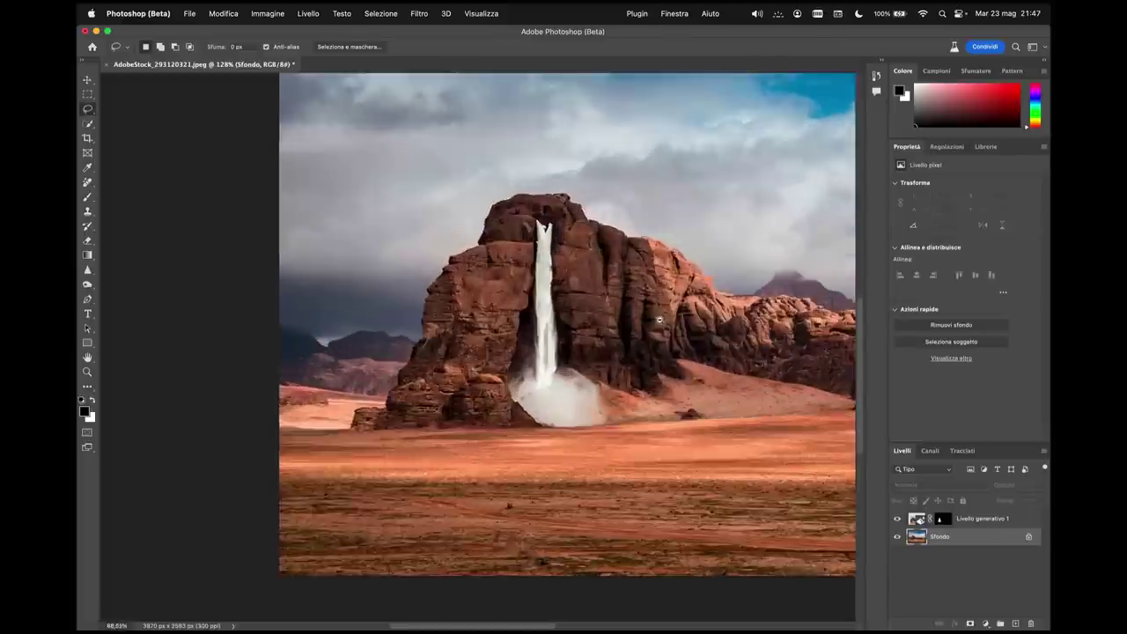
scroll(546, 322, up, 2)
scroll(491, 332, up, 1)
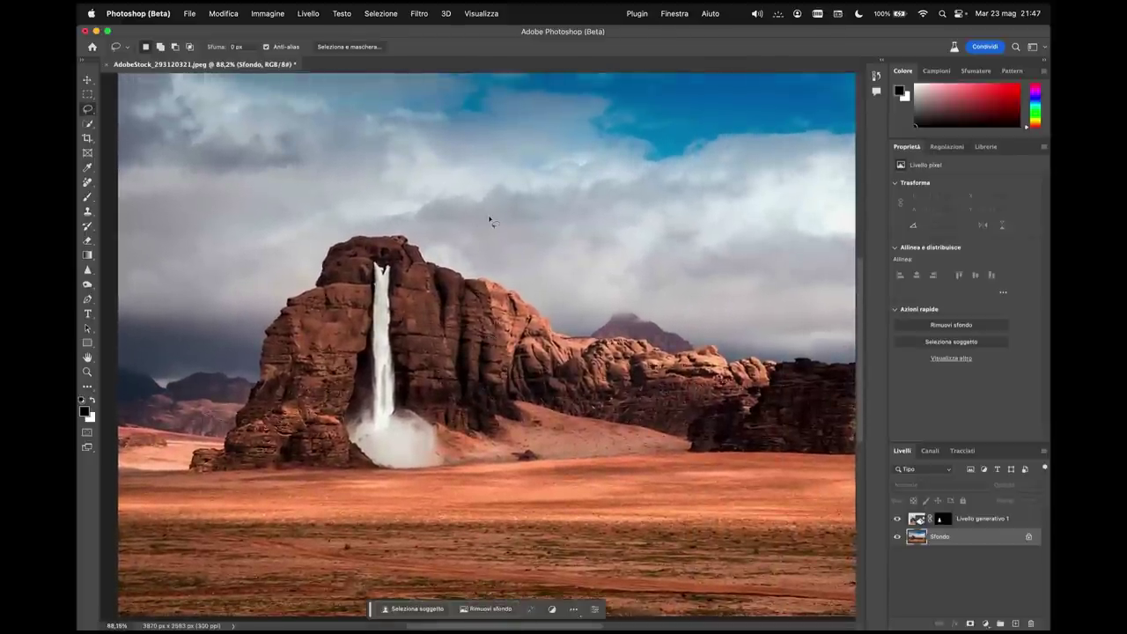
click(267, 13)
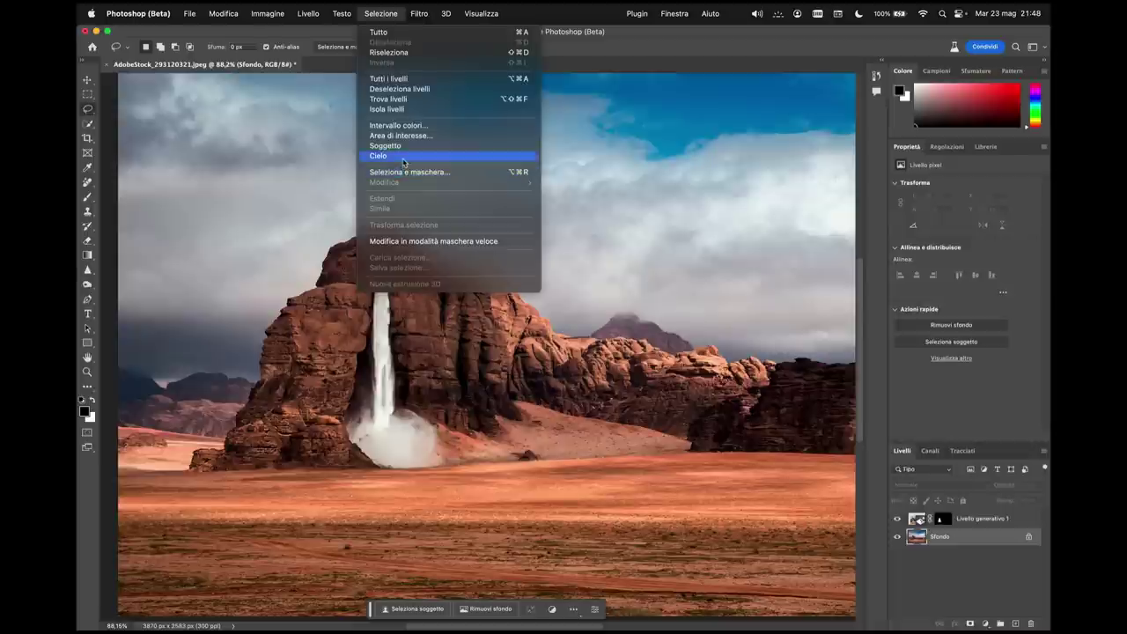
click(401, 156)
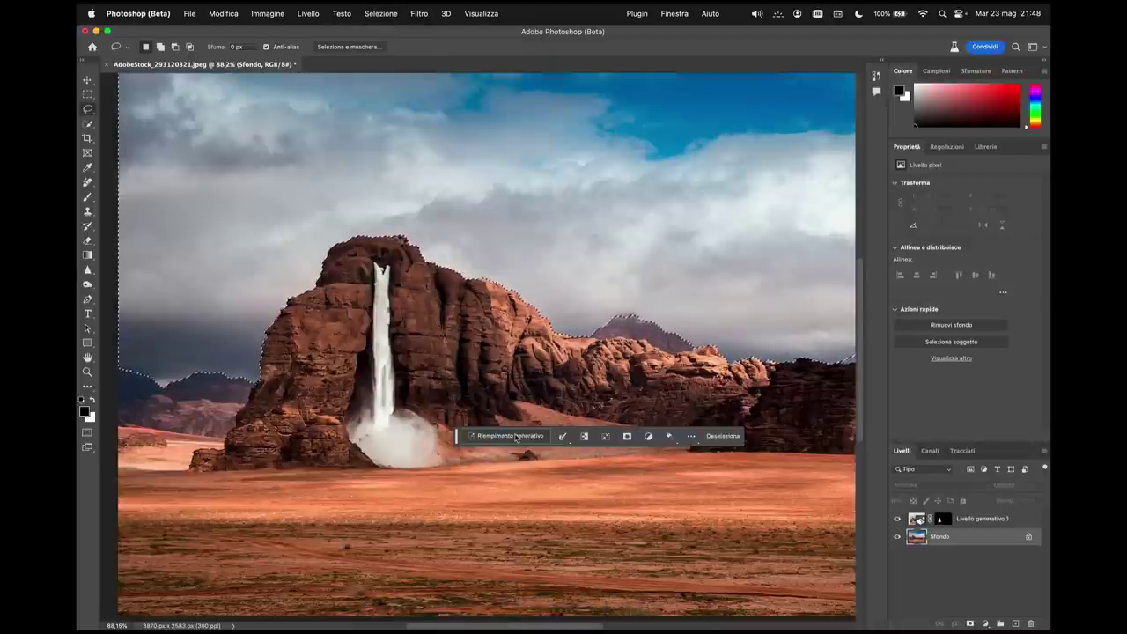
- Generative-fill the selected sky with the prompt 'cloudy sky dark storm'
click(515, 436)
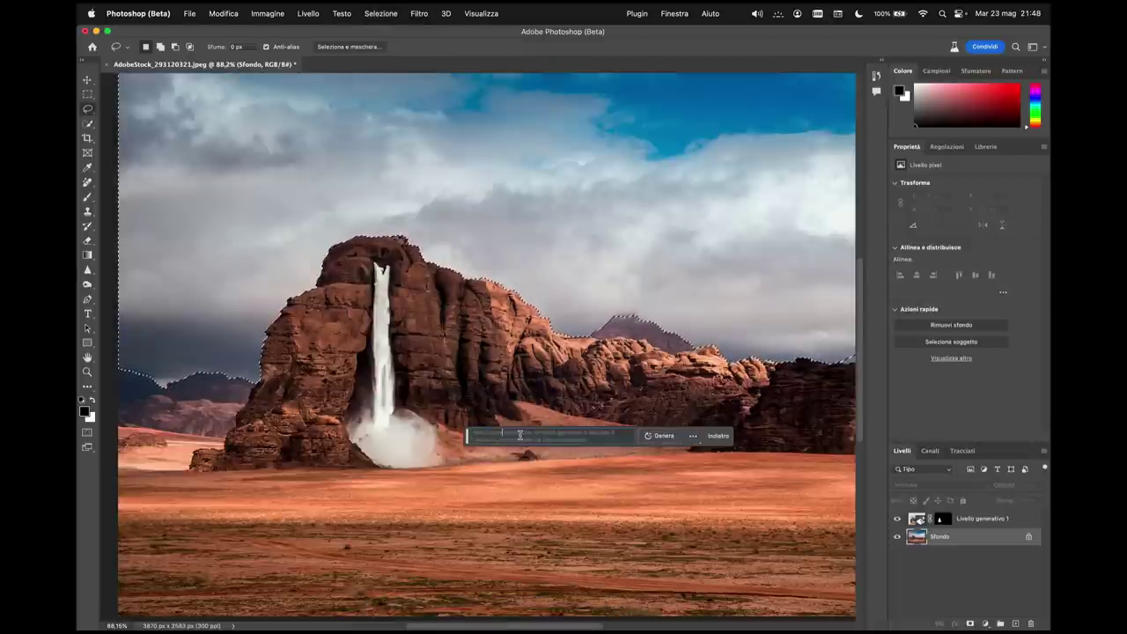
text(cloud)
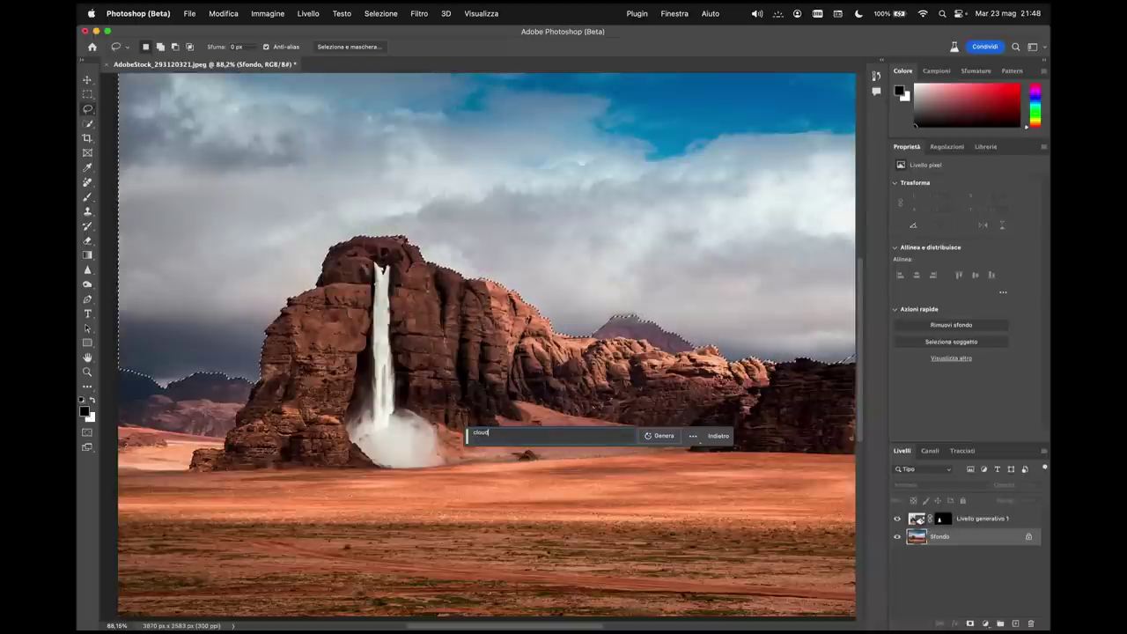
text(y )
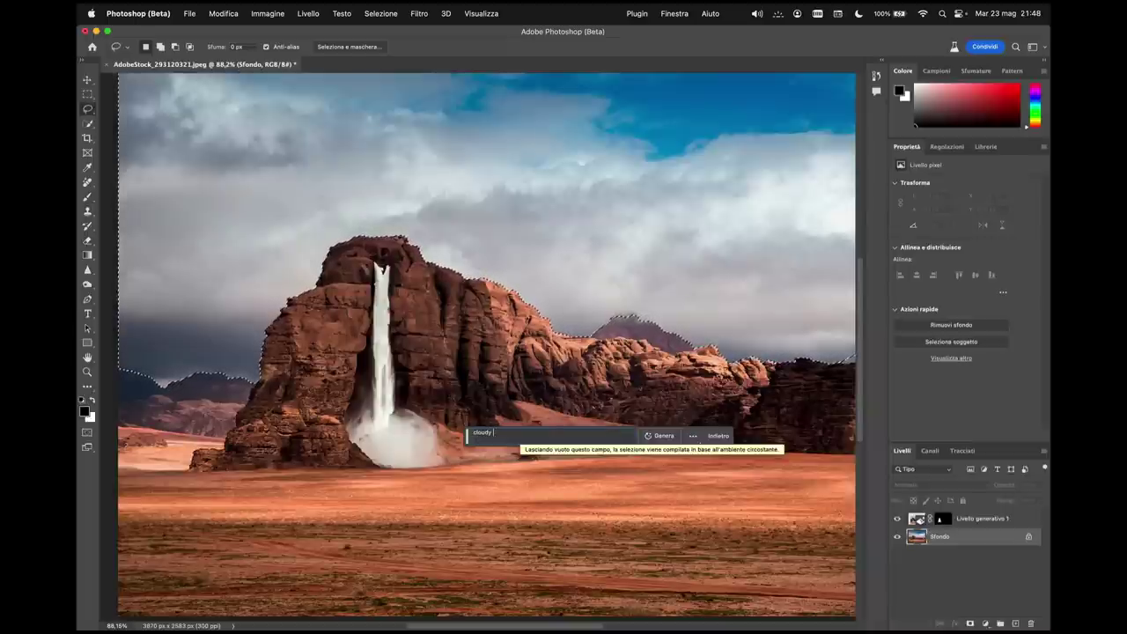
text(sky )
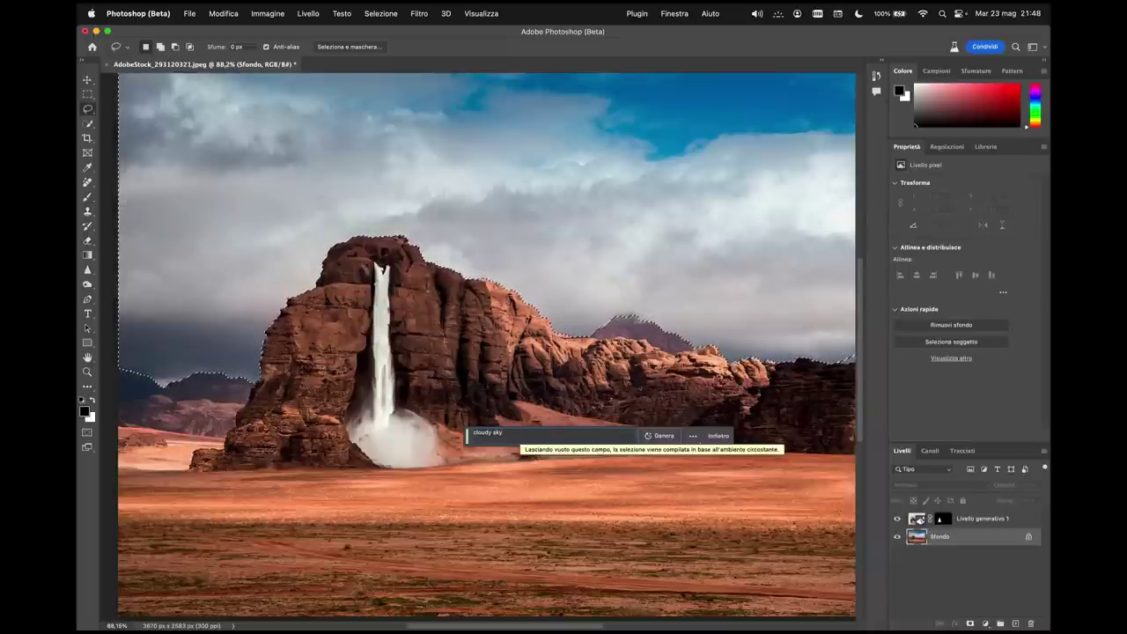
text(dark s)
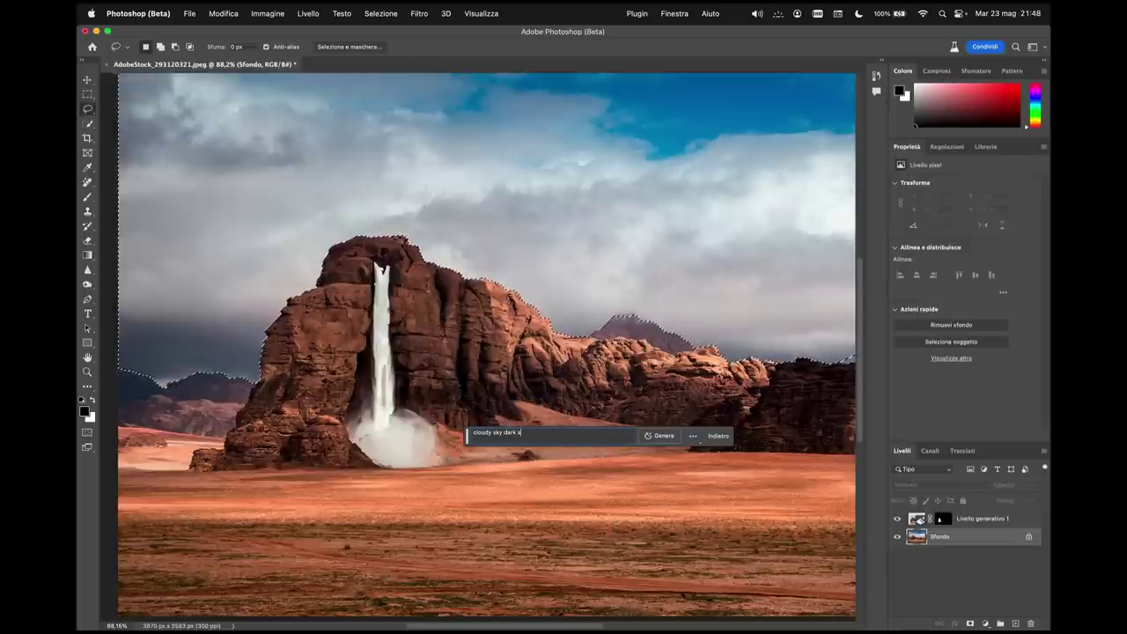
text(tormy)
key(Return)
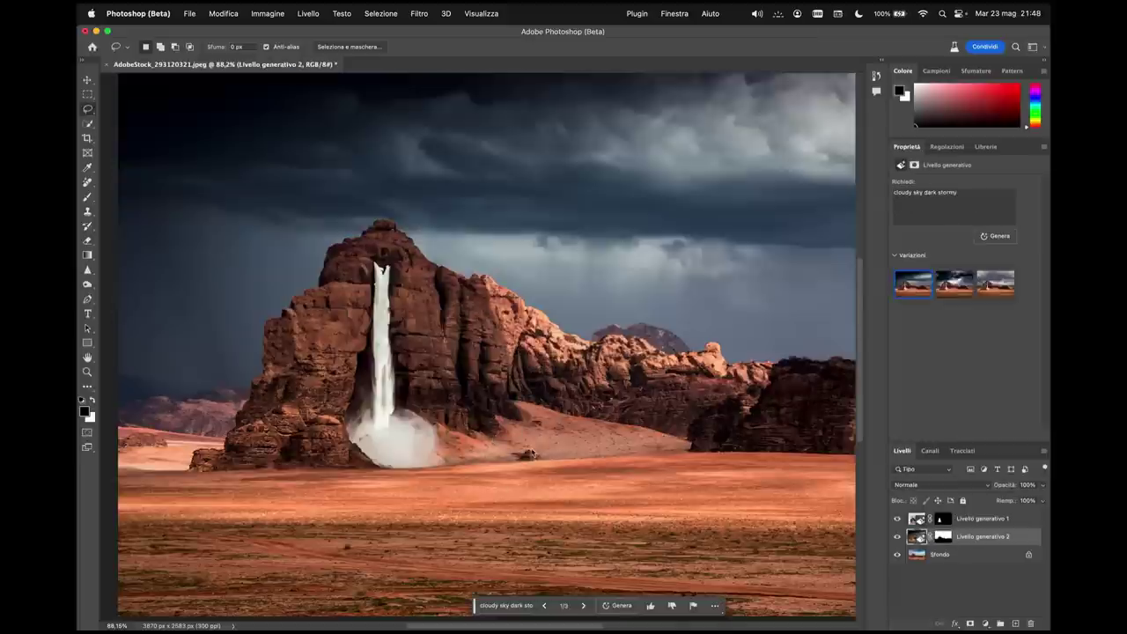
- Compare the three stormy-sky variations and keep the third, lighter grey overcast one
scroll(528, 322, down, 5)
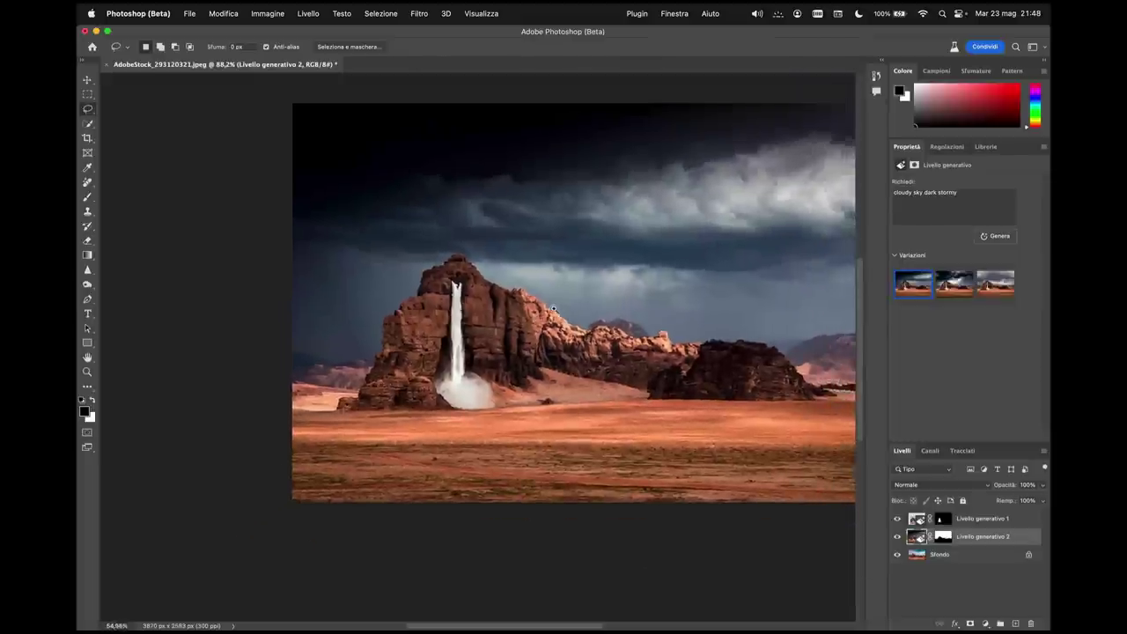
click(960, 287)
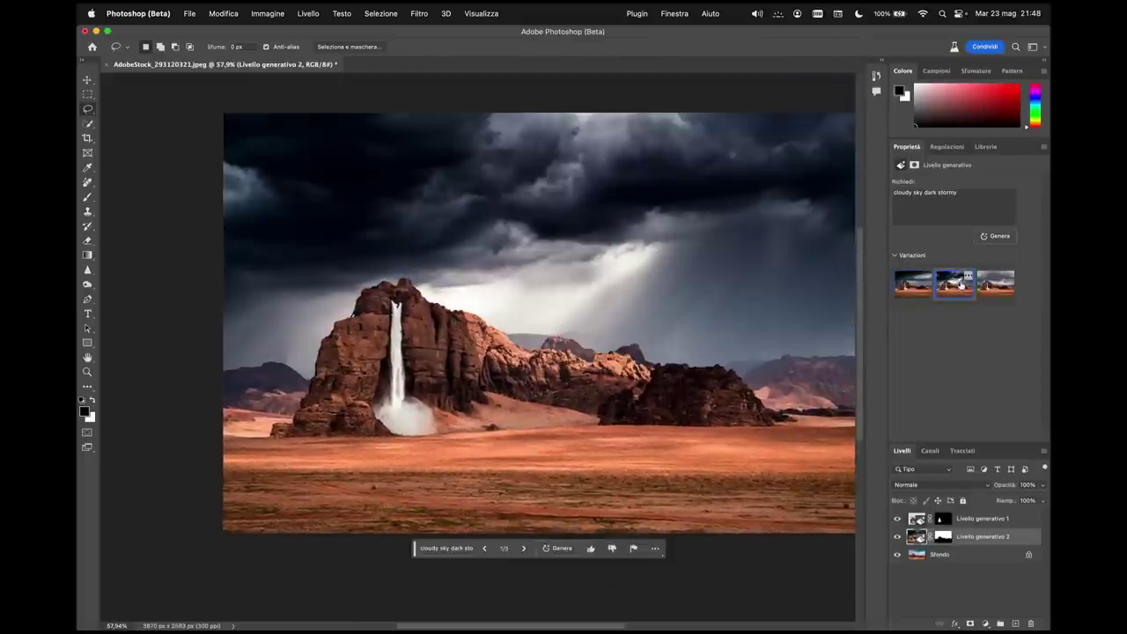
click(1008, 278)
key(Escape)
click(999, 286)
click(961, 287)
click(914, 284)
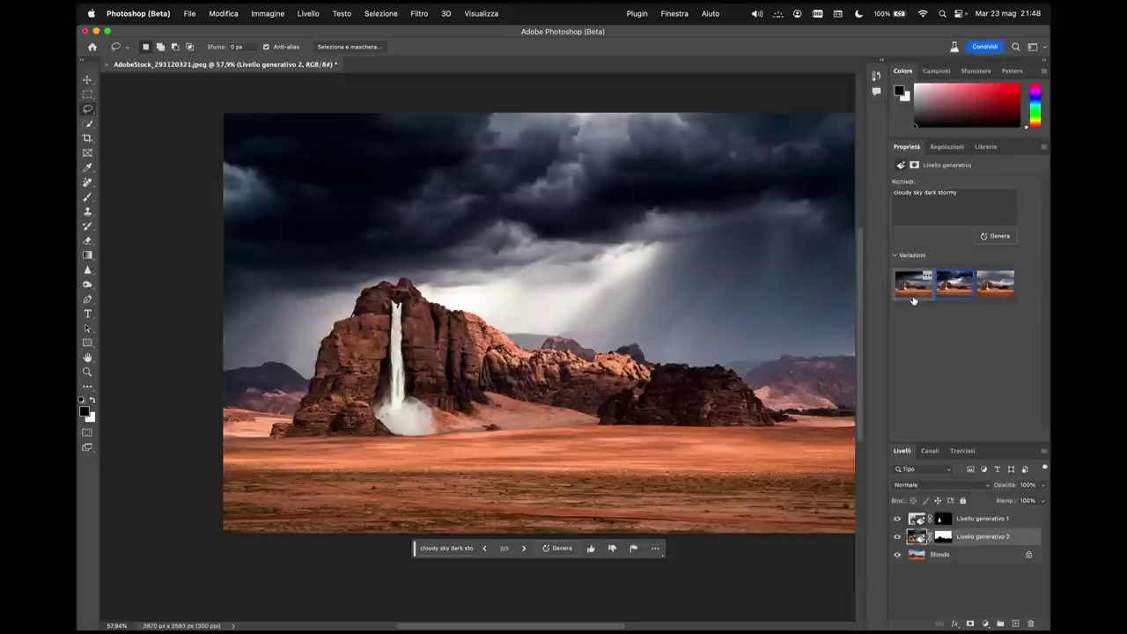
click(955, 285)
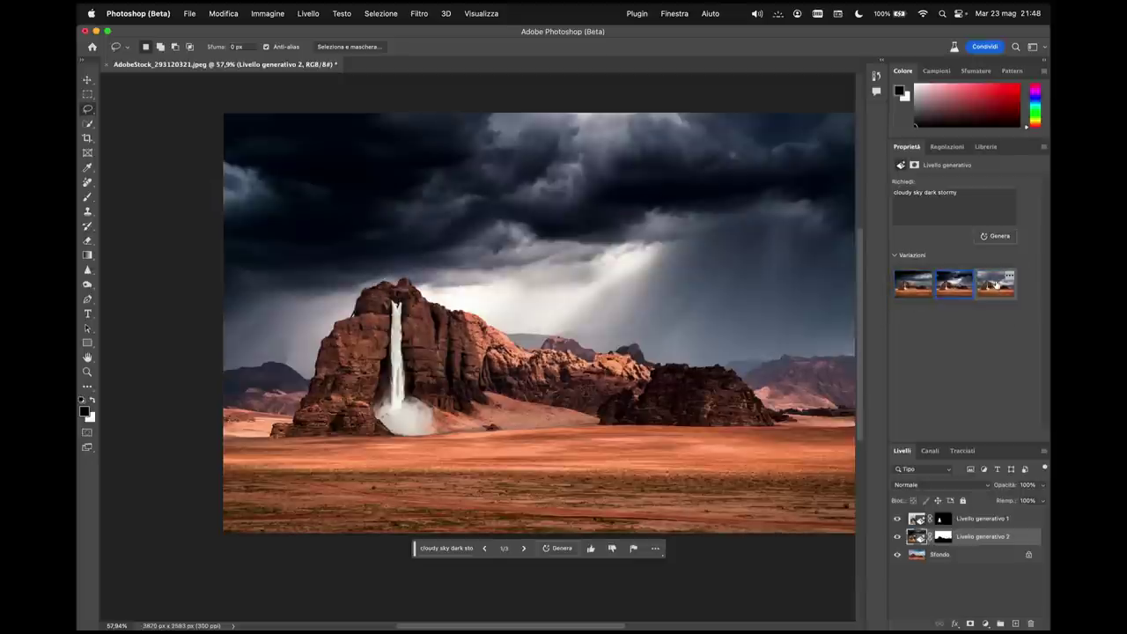
click(996, 287)
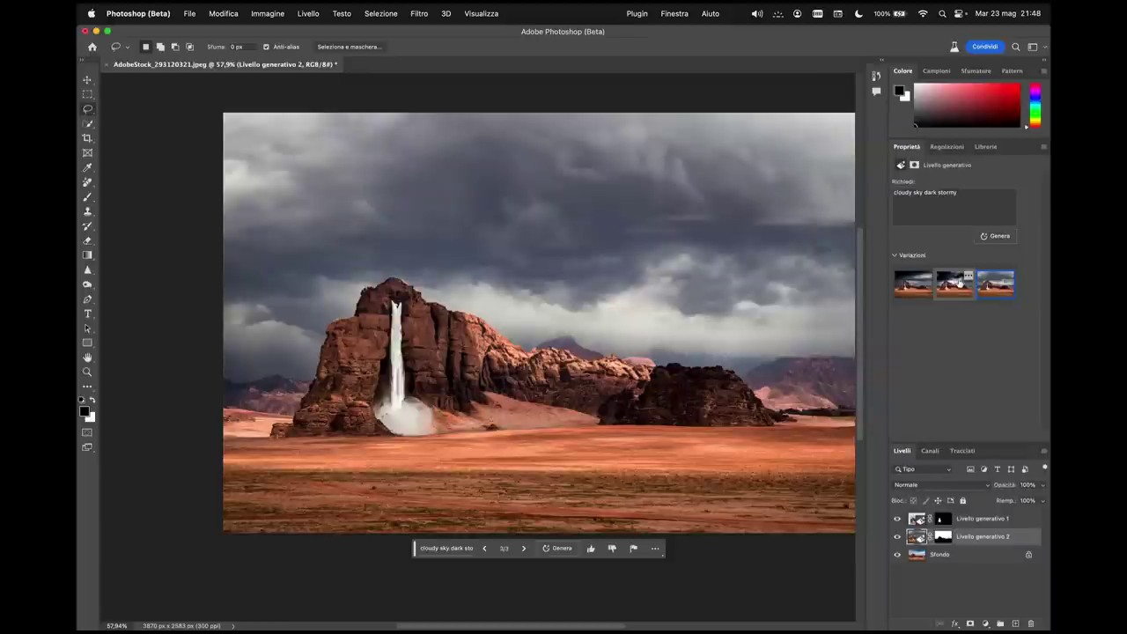
click(957, 284)
click(910, 292)
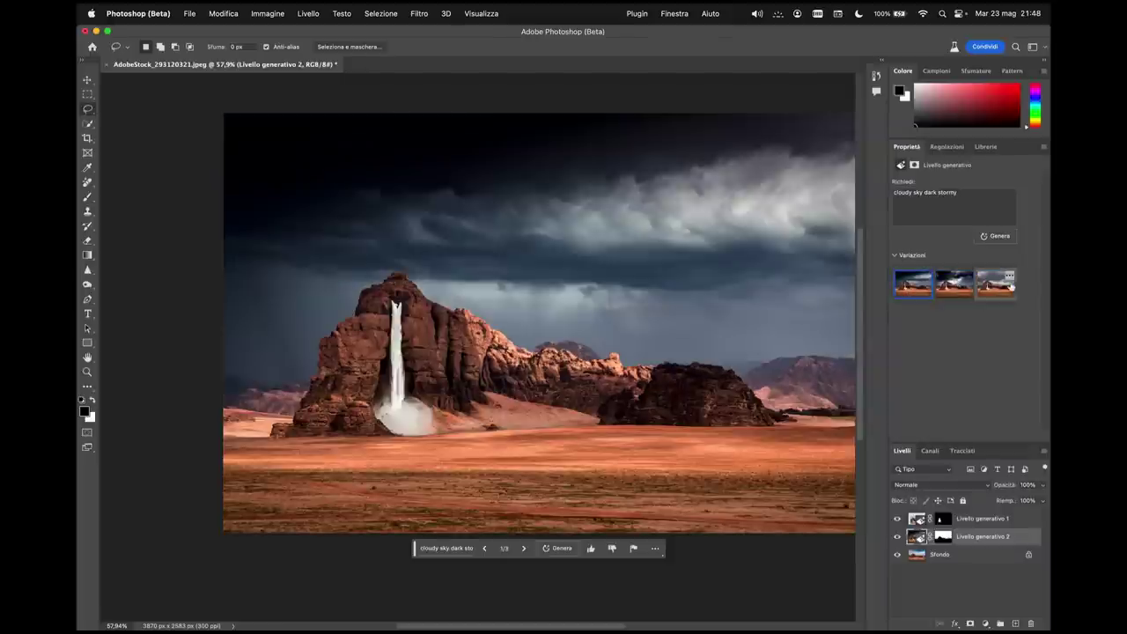
click(996, 284)
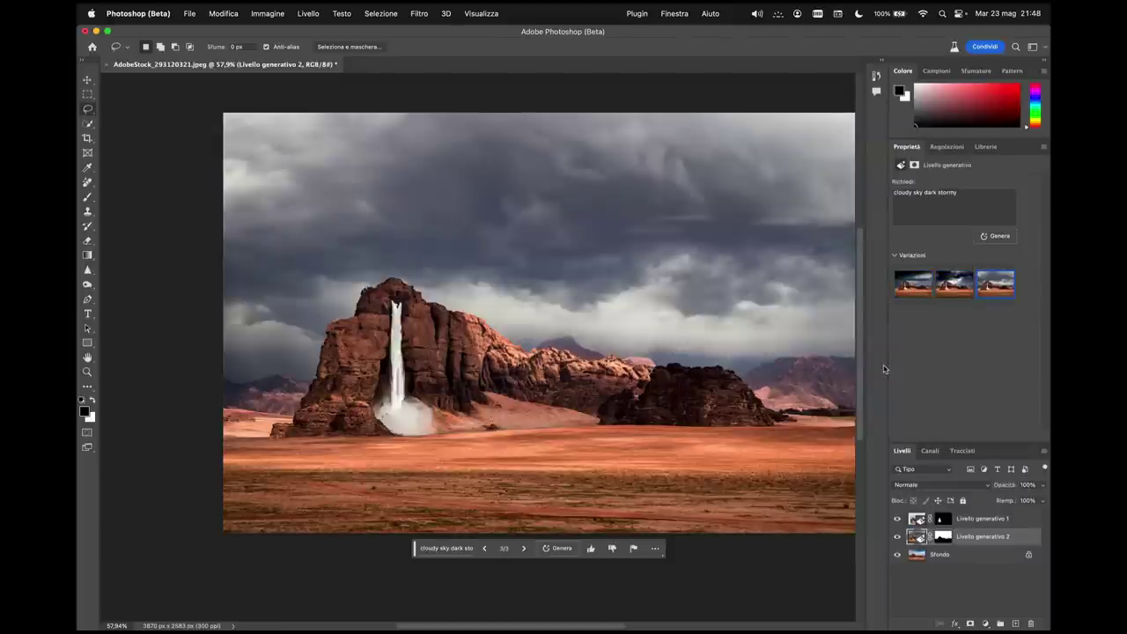